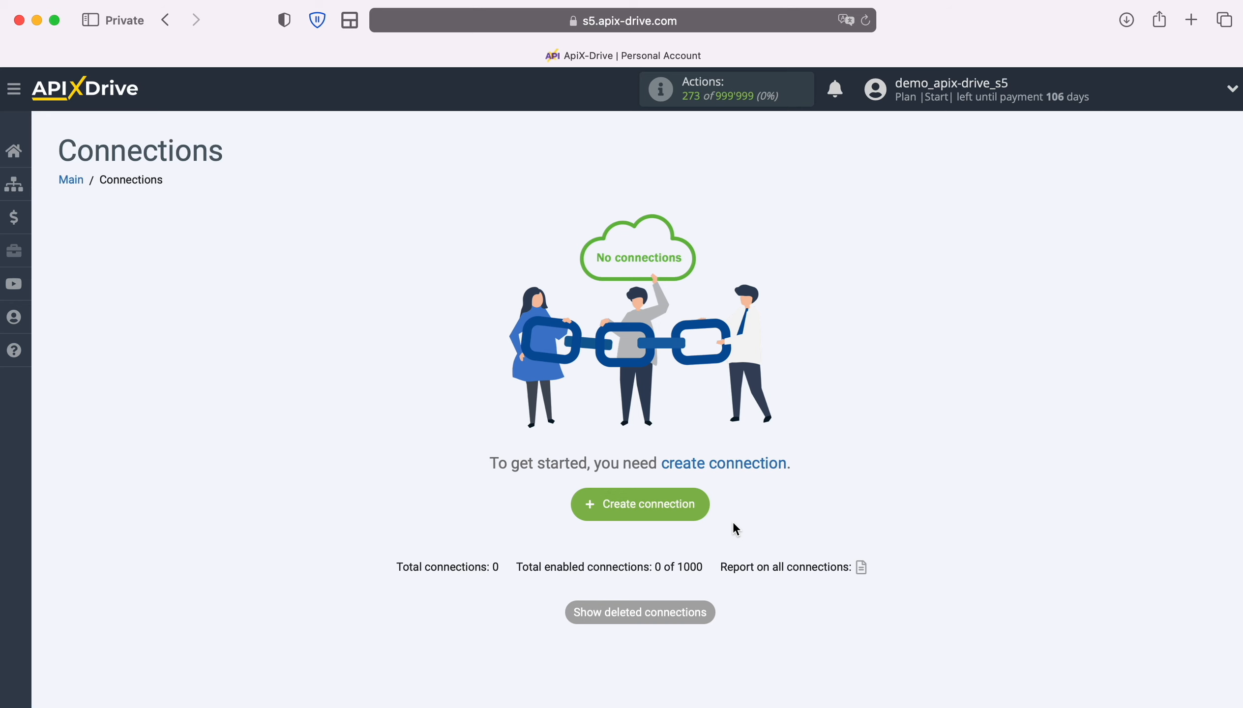
Create a new connection with Google Lead Form as the data source system.
{"action": "left_click", "coordinate": [706, 505]}
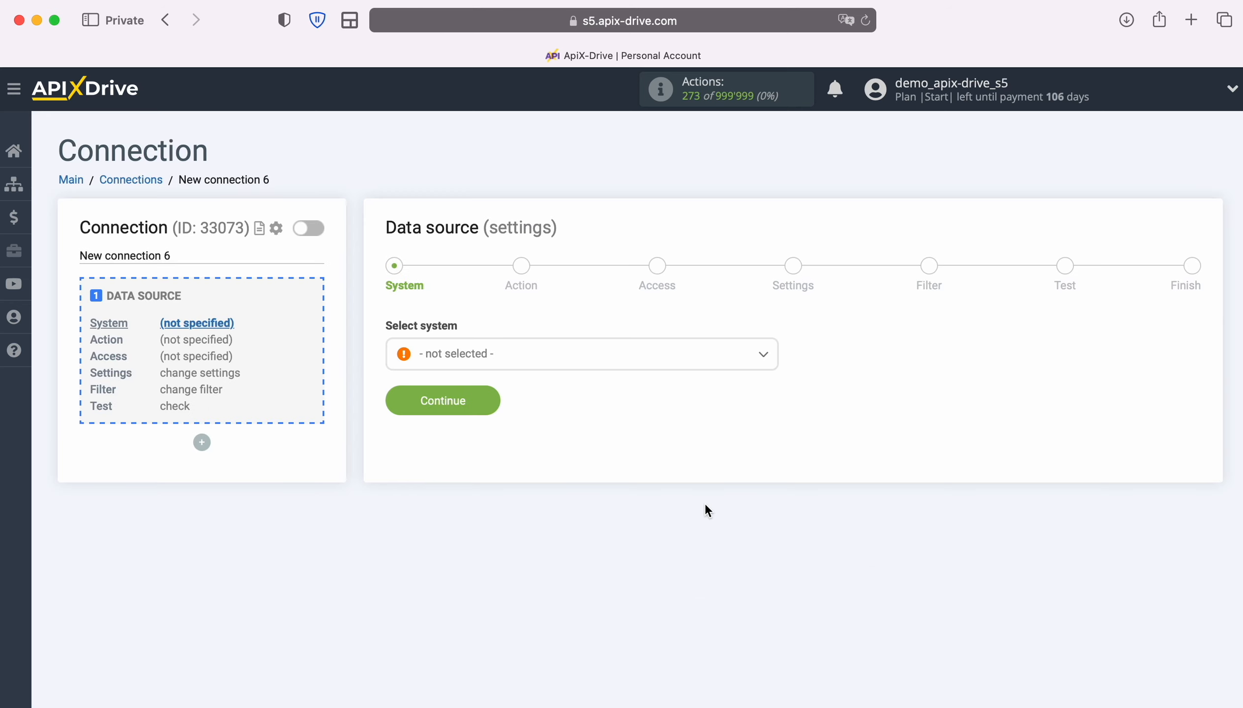
{"action": "left_click", "coordinate": [531, 363]}
{"action": "scroll", "coordinate": [630, 505], "scroll_direction": "down", "scroll_amount": 10}
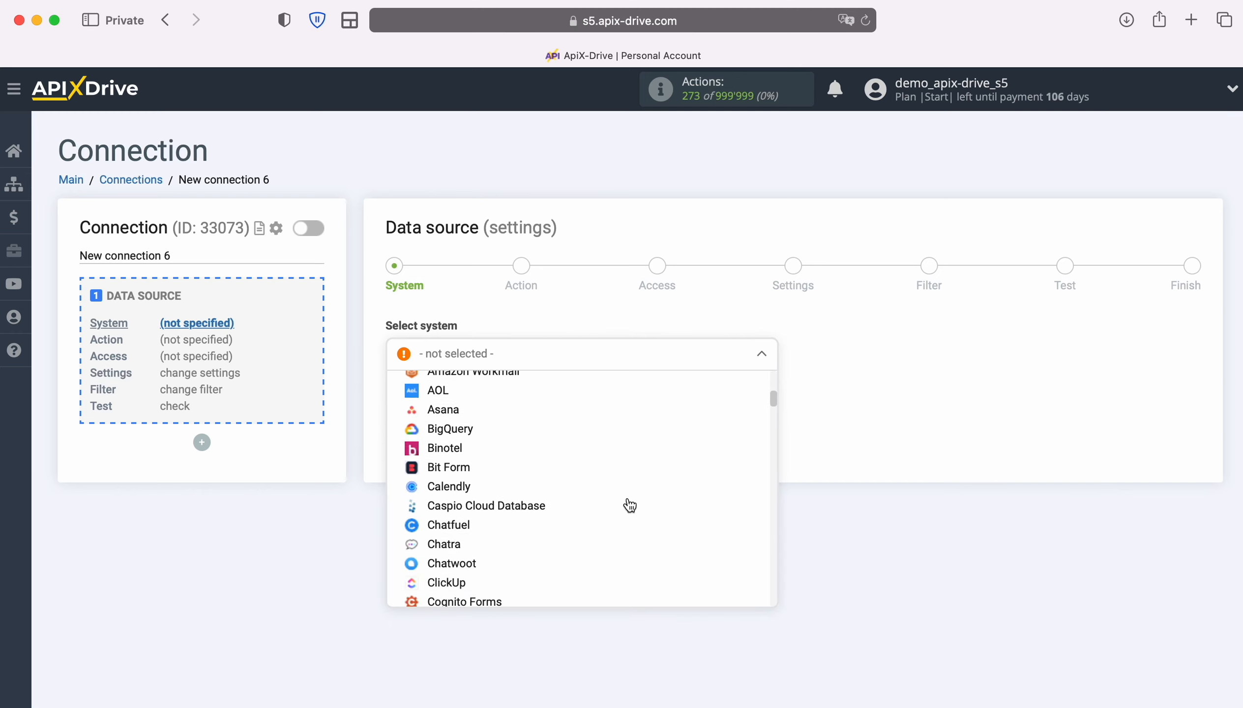
{"action": "scroll", "coordinate": [630, 506], "scroll_direction": "down", "scroll_amount": 12}
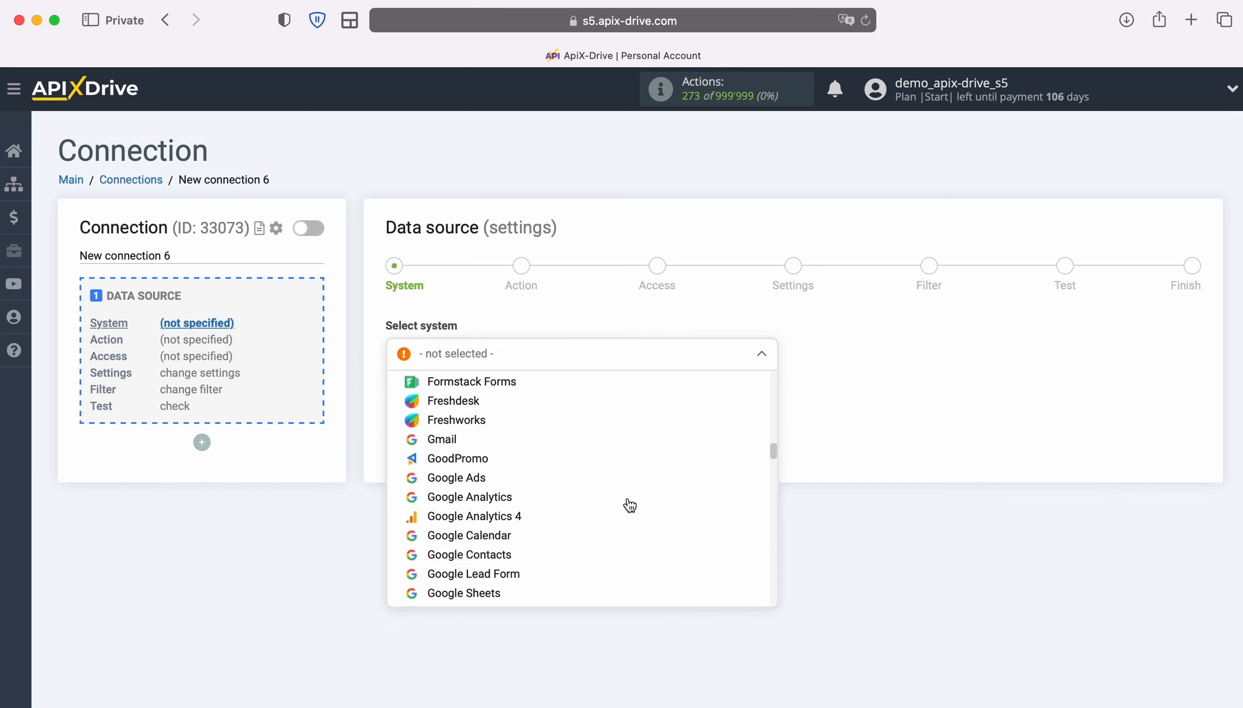
{"action": "left_click", "coordinate": [499, 557]}
{"action": "left_click", "coordinate": [491, 397]}
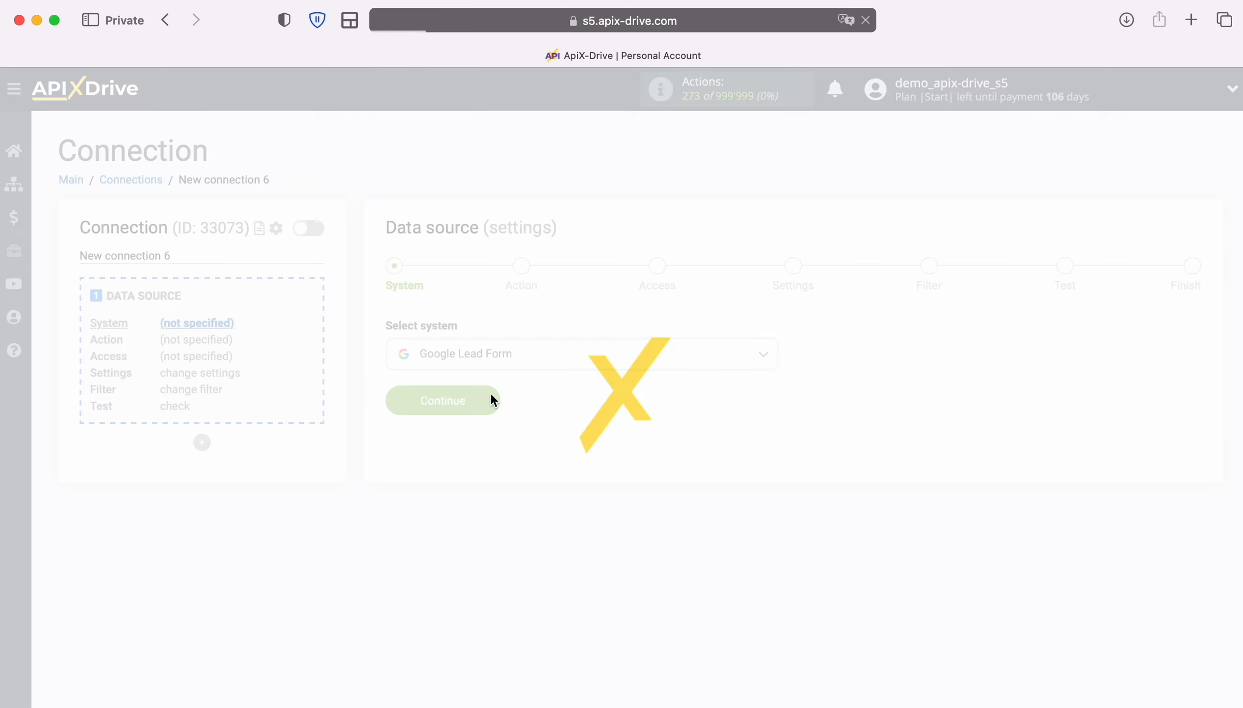
Set the data source action to Get LEADS (new) and proceed to account access.
{"action": "left_click", "coordinate": [544, 358]}
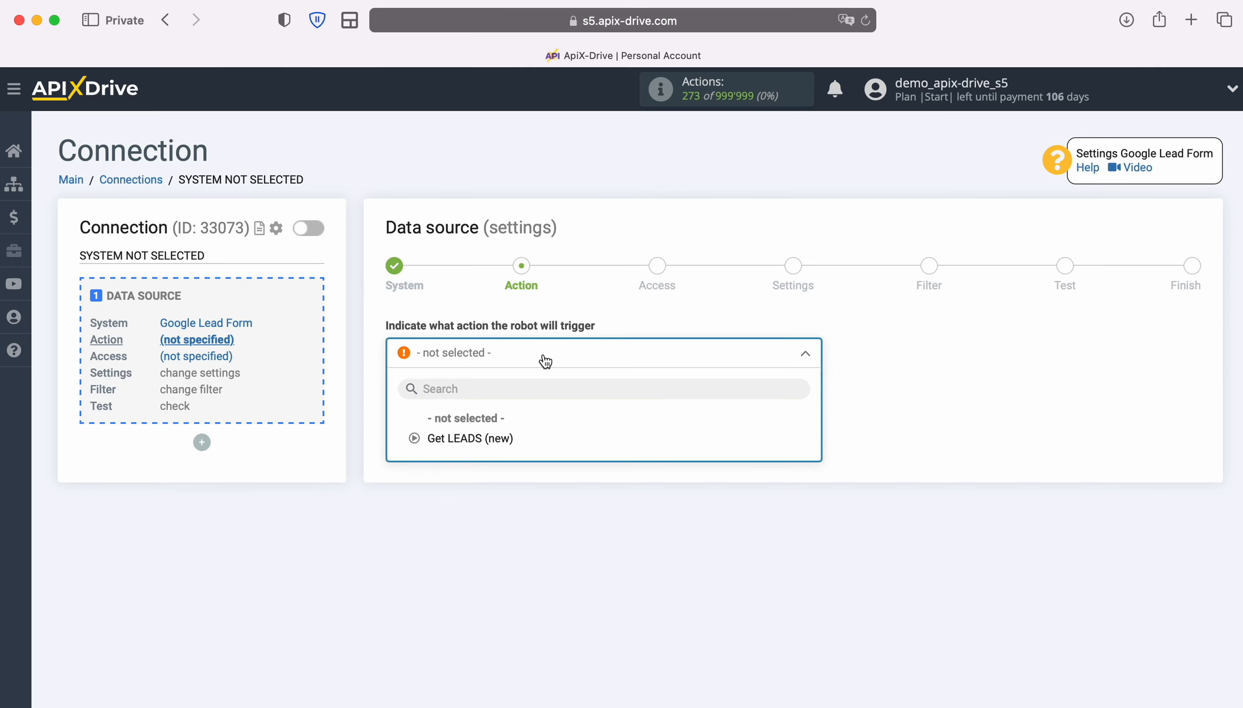
{"action": "left_click", "coordinate": [491, 438]}
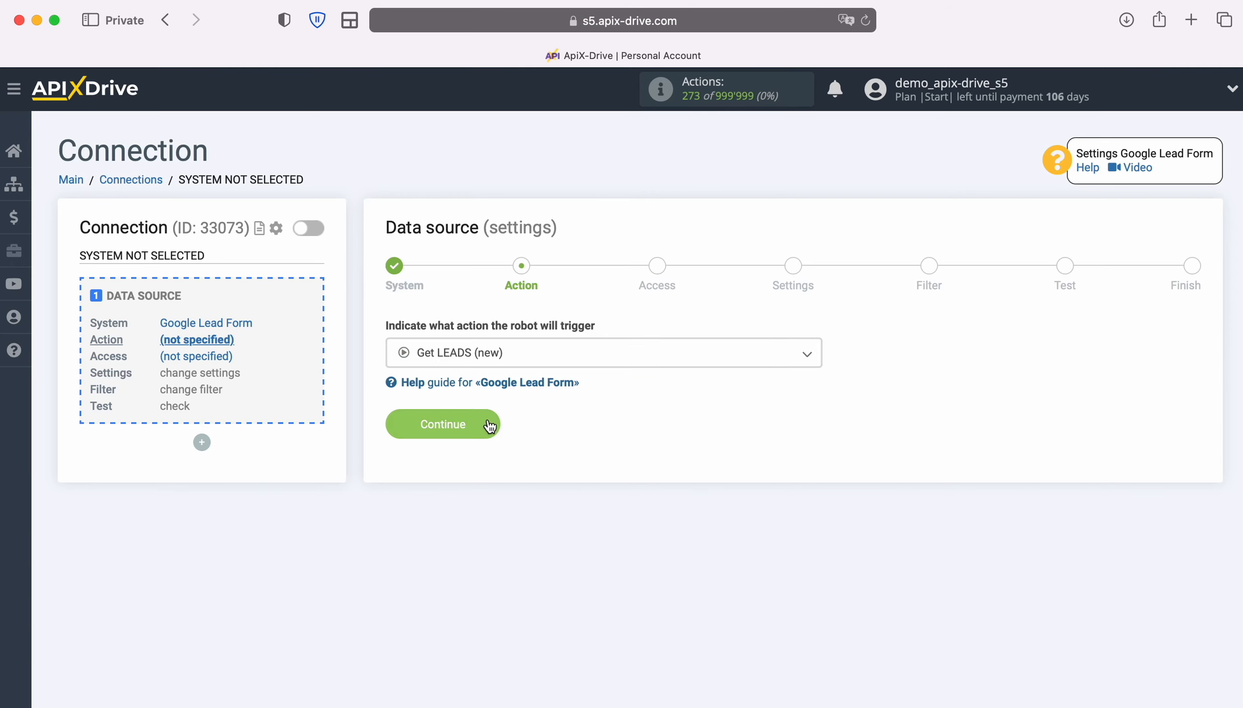
{"action": "left_click", "coordinate": [489, 425]}
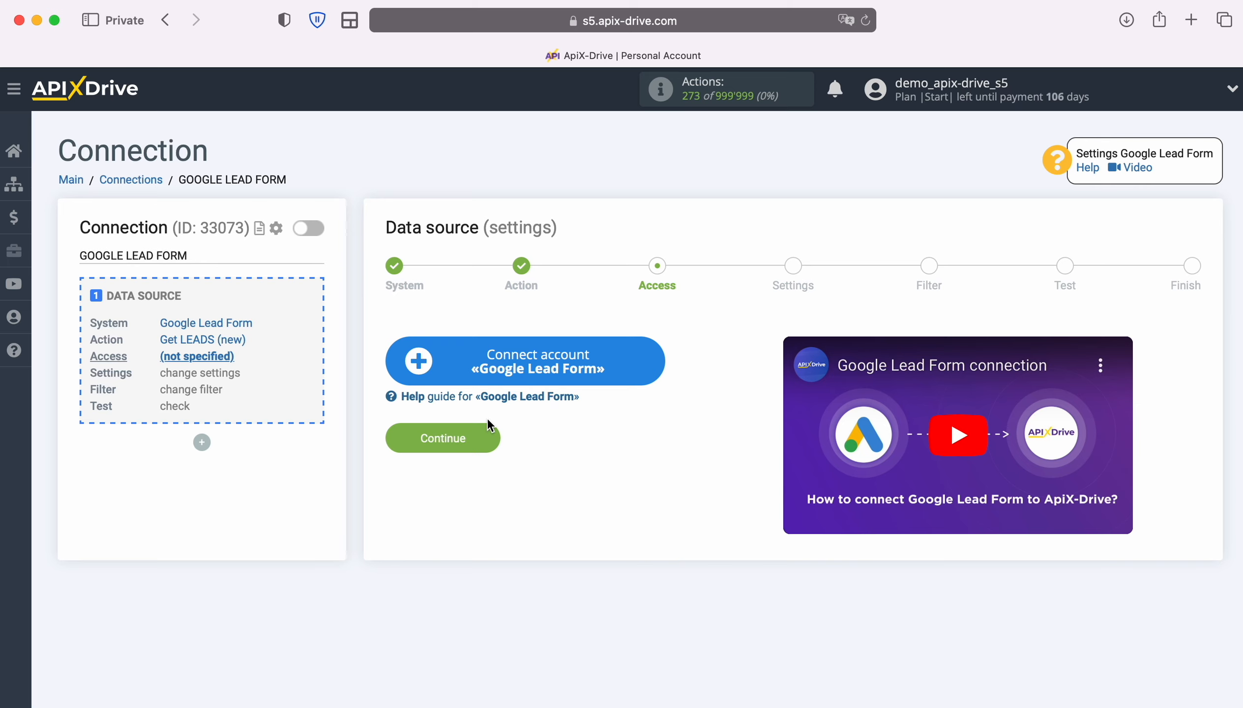
Connect a Google Lead Form account under the suggested name and choose it as the data source login.
{"action": "left_click", "coordinate": [658, 360]}
{"action": "left_click_drag", "start_coordinate": [743, 328], "coordinate": [440, 331]}
{"action": "left_click", "coordinate": [441, 330]}
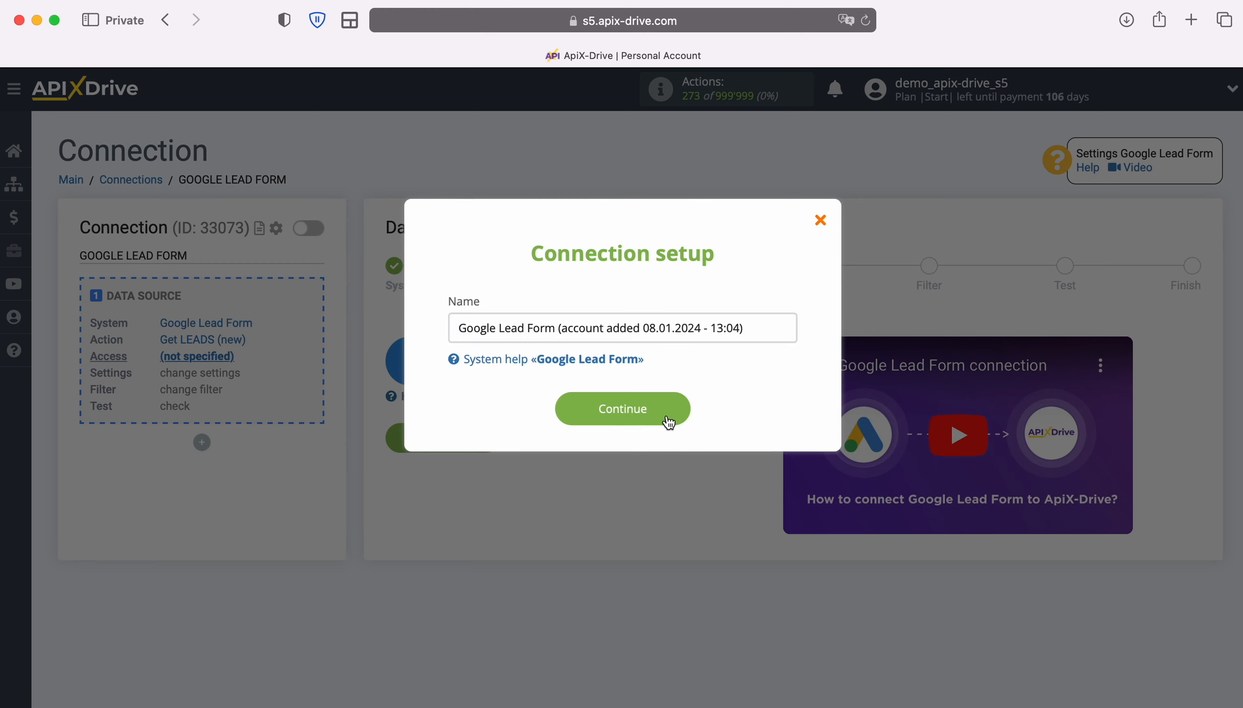
{"action": "left_click", "coordinate": [682, 408]}
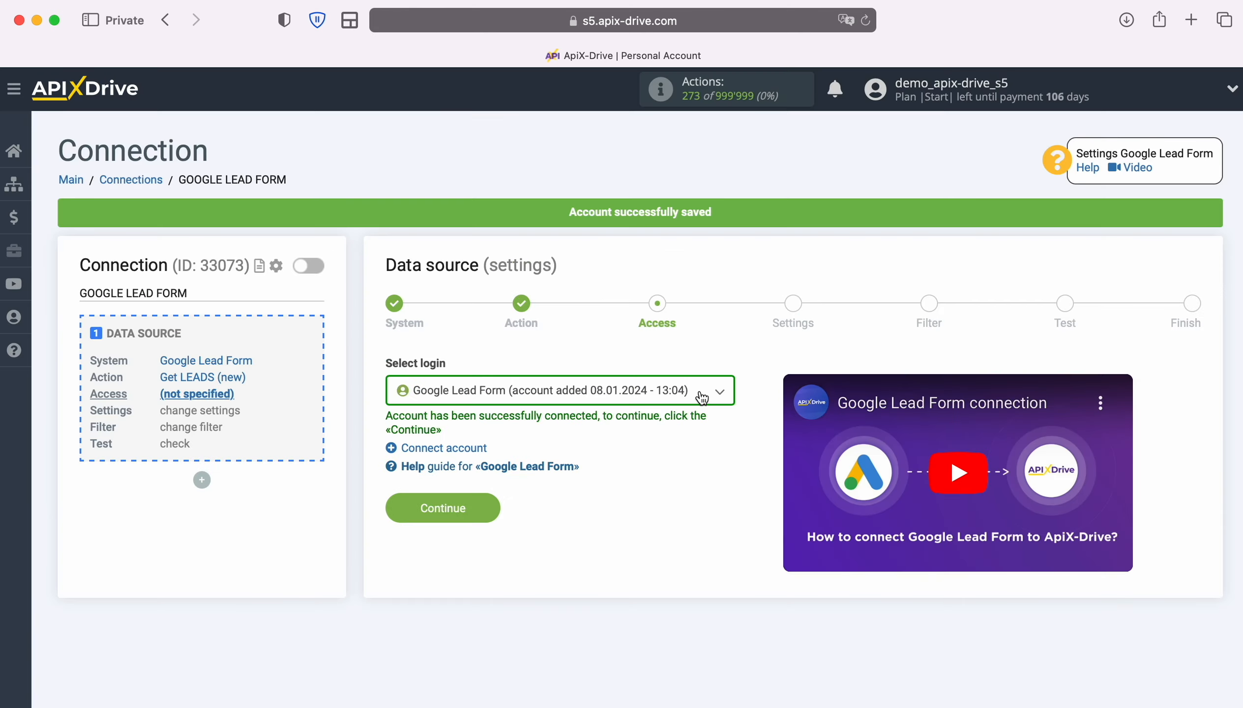
{"action": "left_click", "coordinate": [701, 392]}
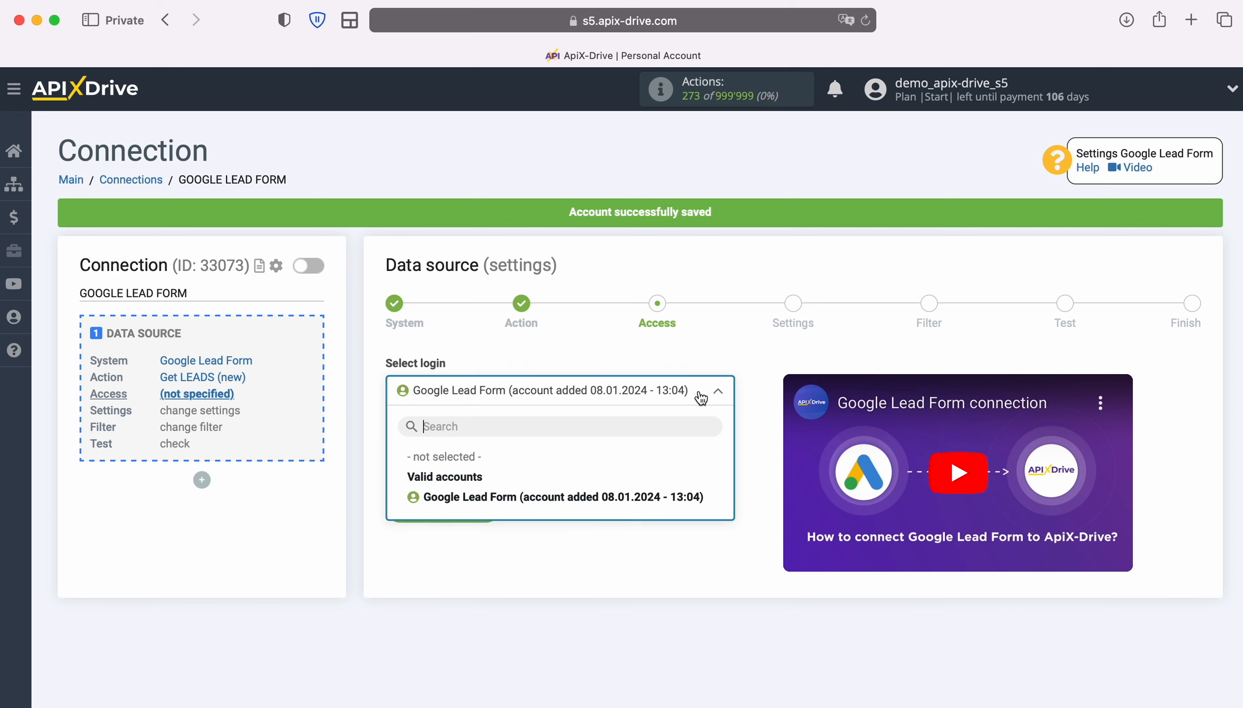
{"action": "left_click", "coordinate": [694, 495]}
{"action": "left_click", "coordinate": [489, 508]}
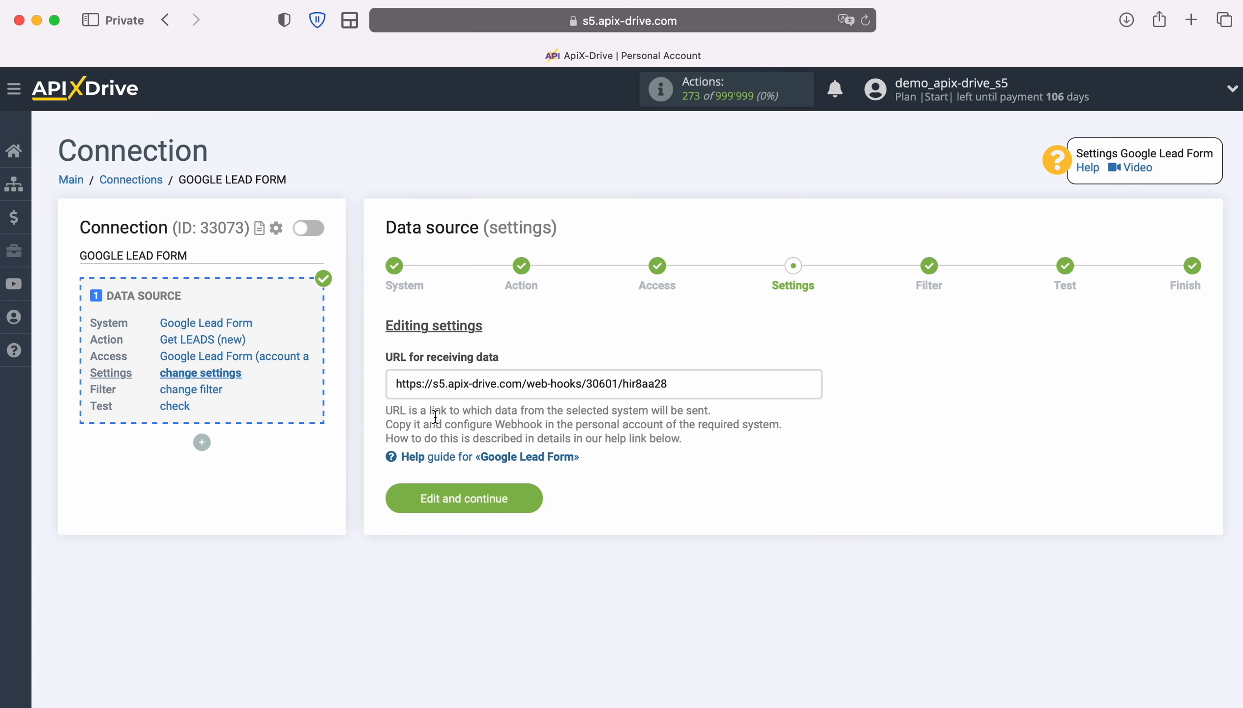
Copy the webhook URL for receiving data from the data source settings.
{"action": "left_click_drag", "start_coordinate": [398, 385], "coordinate": [676, 387]}
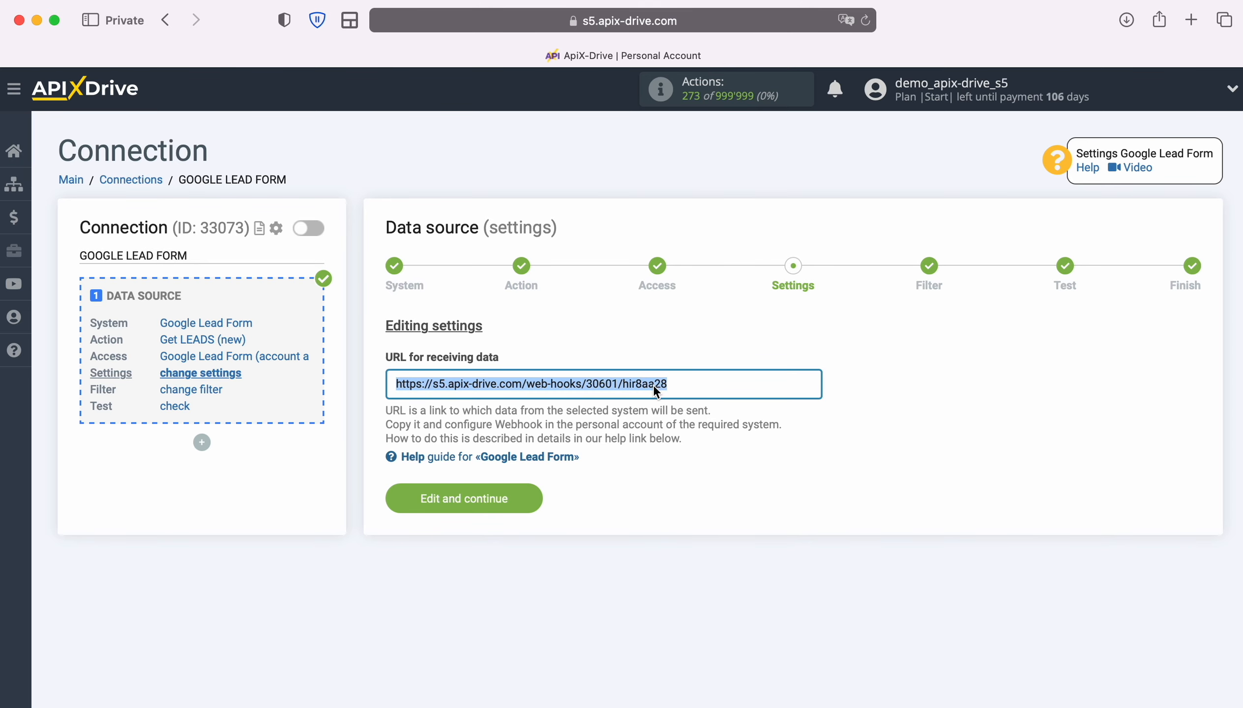
{"action": "right_click", "coordinate": [653, 385]}
{"action": "left_click", "coordinate": [694, 475]}
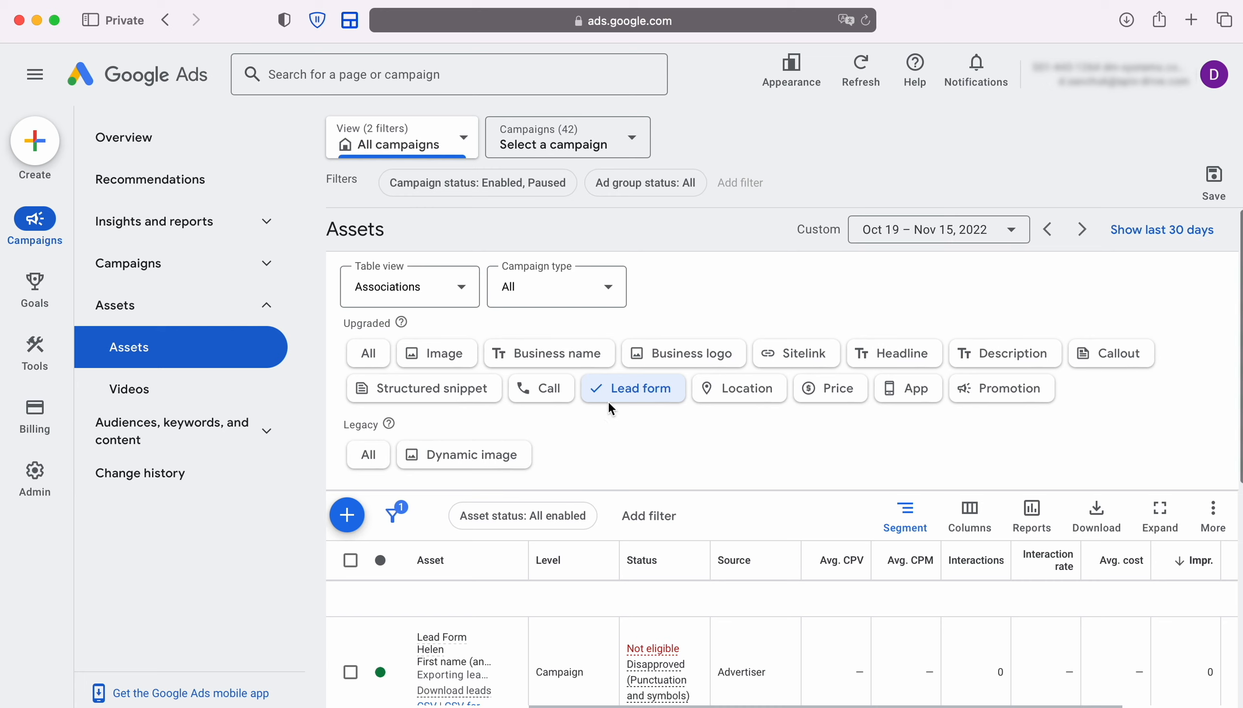
In Google Ads, open the lead form asset that is under review and expand its other data integration options.
{"action": "scroll", "coordinate": [789, 464], "scroll_direction": "down", "scroll_amount": 5}
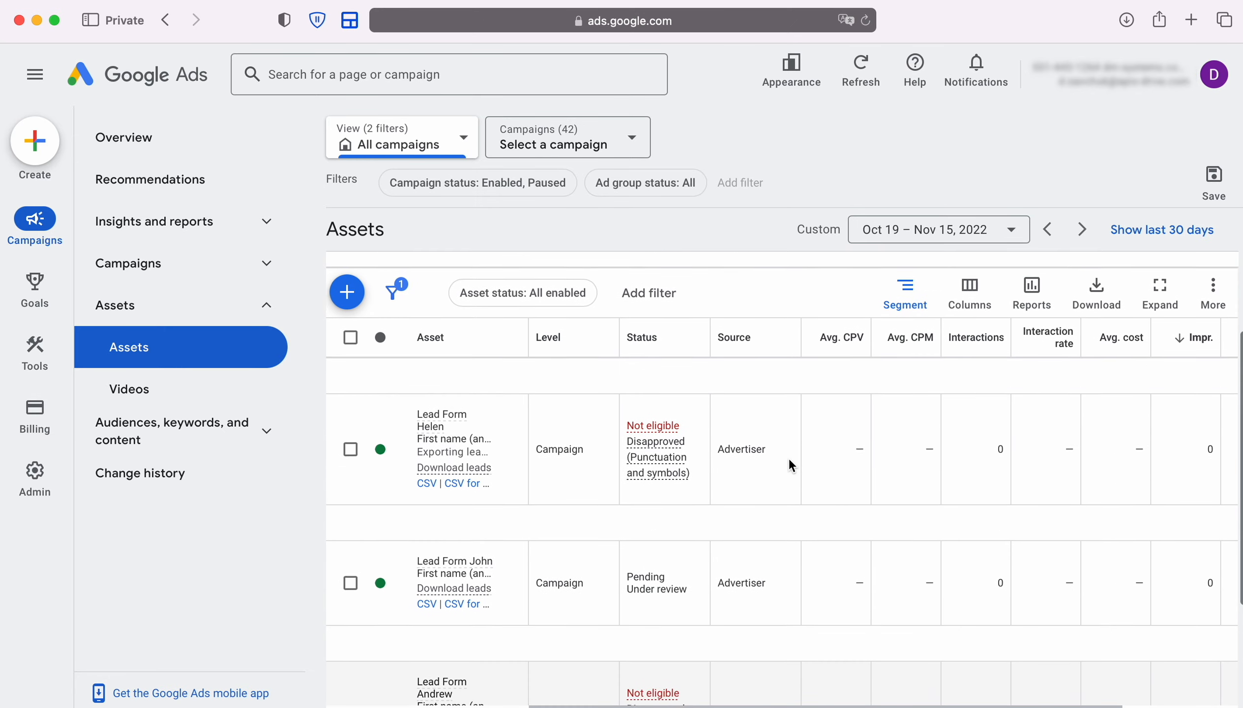
{"action": "left_click", "coordinate": [513, 567]}
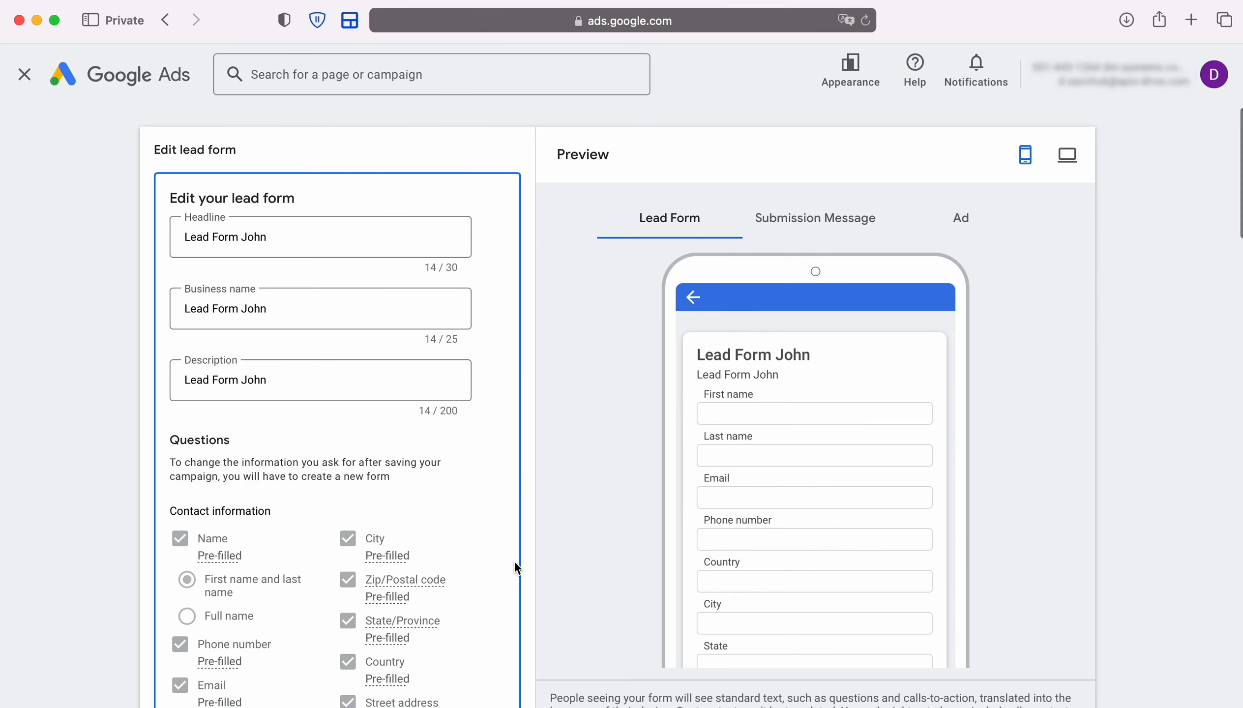
{"action": "scroll", "coordinate": [476, 542], "scroll_direction": "down", "scroll_amount": 5}
{"action": "scroll", "coordinate": [490, 538], "scroll_direction": "down", "scroll_amount": 10}
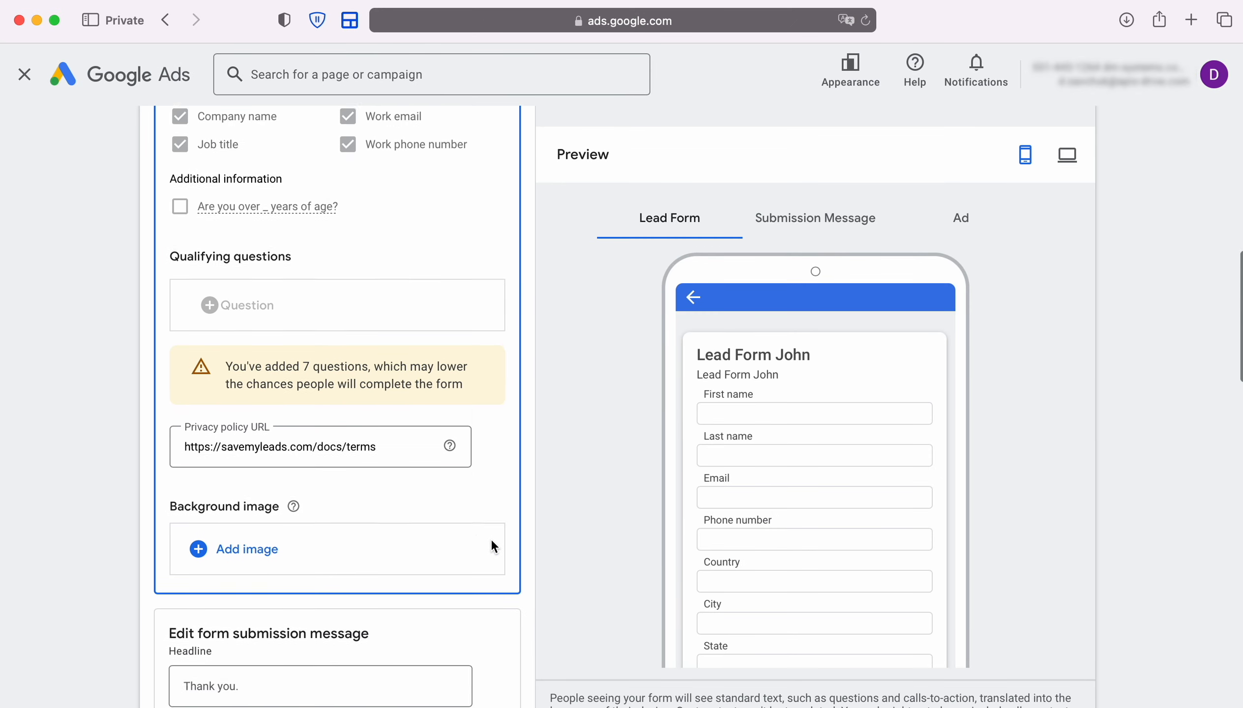
{"action": "scroll", "coordinate": [492, 541], "scroll_direction": "down", "scroll_amount": 15}
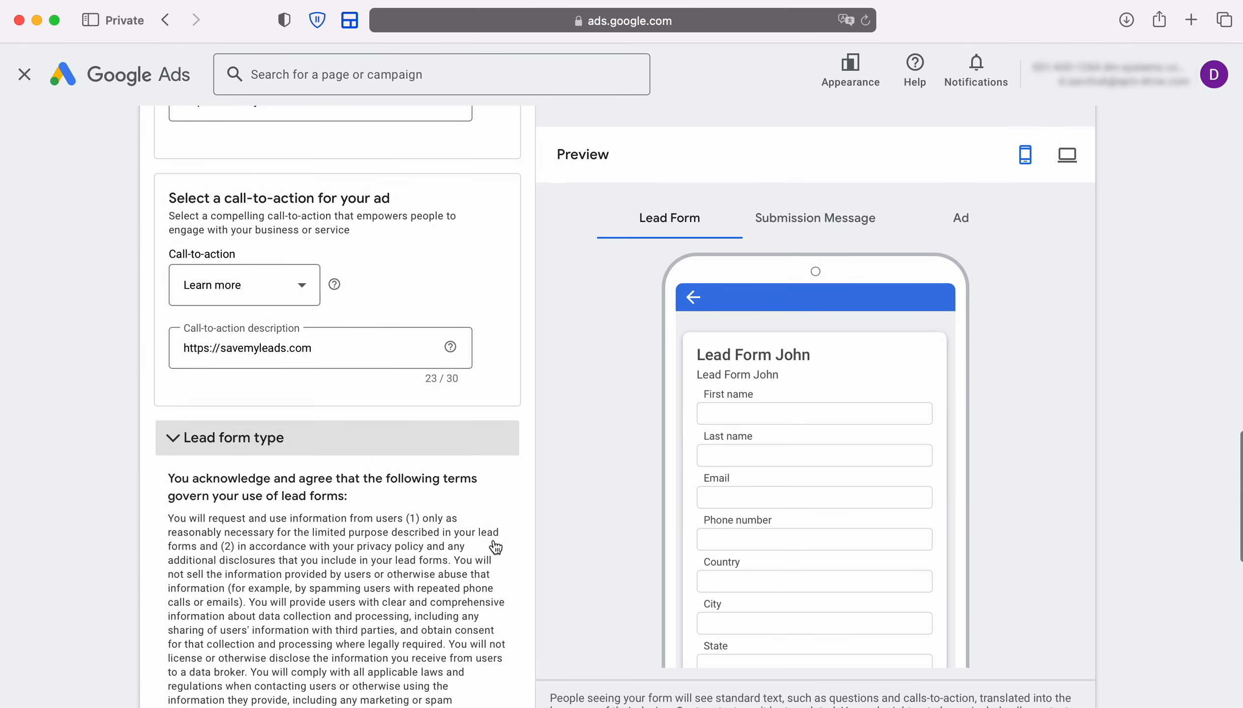
{"action": "scroll", "coordinate": [495, 546], "scroll_direction": "down", "scroll_amount": 5}
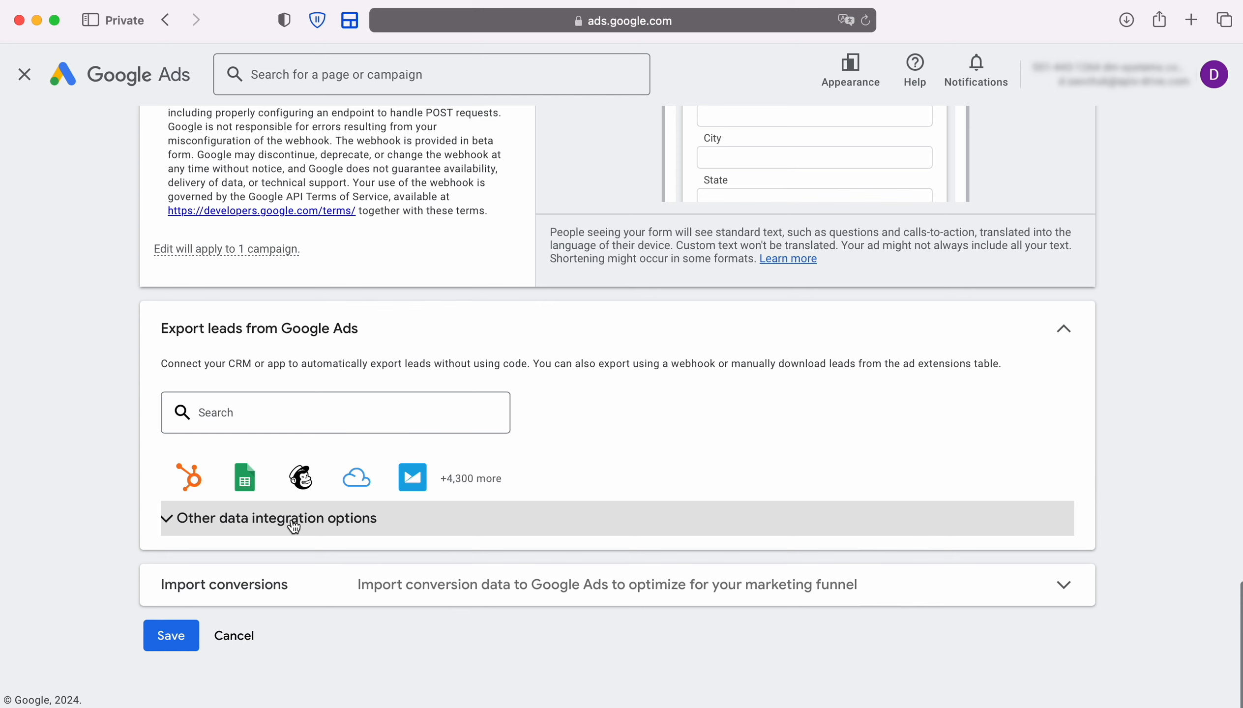
{"action": "left_click", "coordinate": [386, 527]}
{"action": "scroll", "coordinate": [425, 529], "scroll_direction": "down", "scroll_amount": 5}
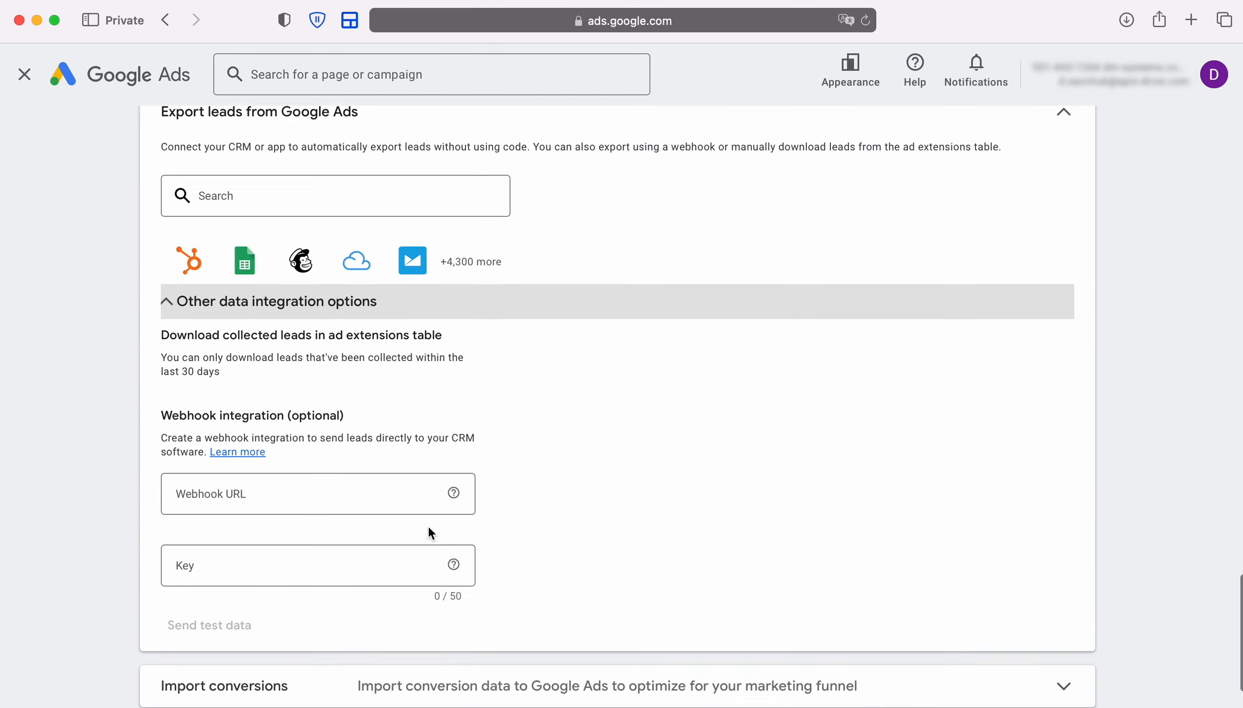
Paste the copied ApiX-Drive address as the Webhook URL of the lead form's webhook integration.
{"action": "left_click", "coordinate": [210, 445]}
{"action": "right_click", "coordinate": [215, 444]}
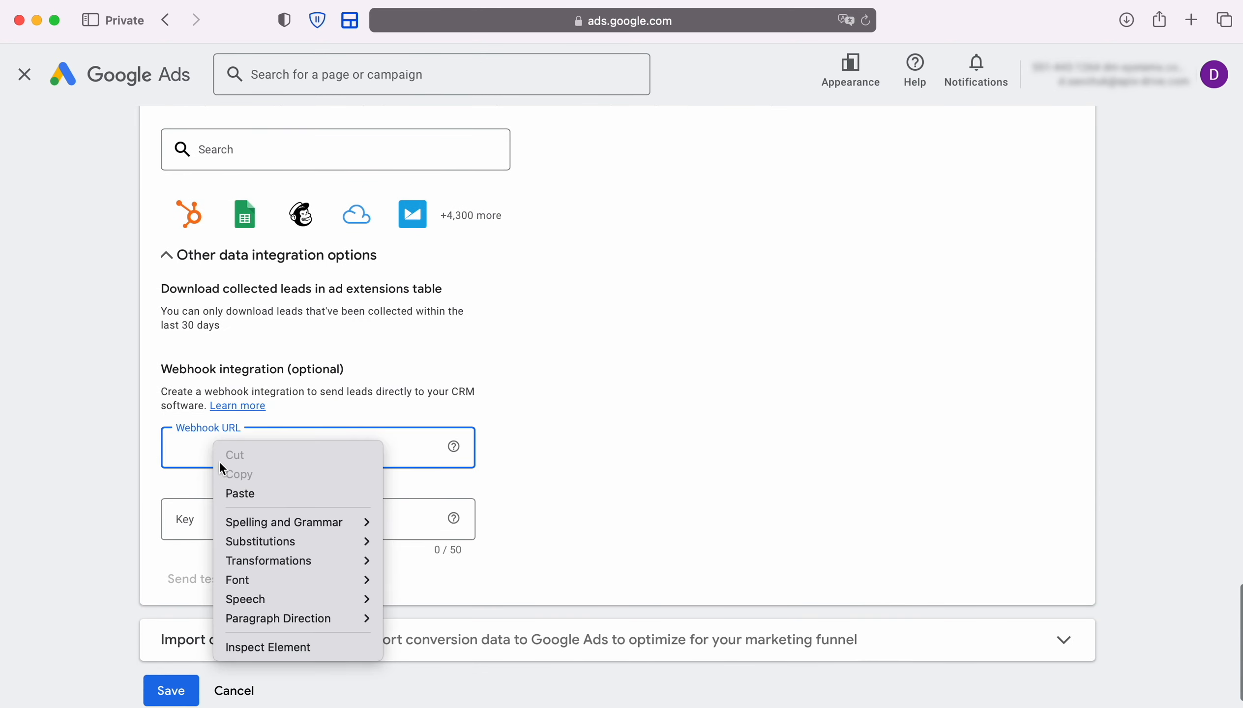
{"action": "left_click", "coordinate": [241, 494]}
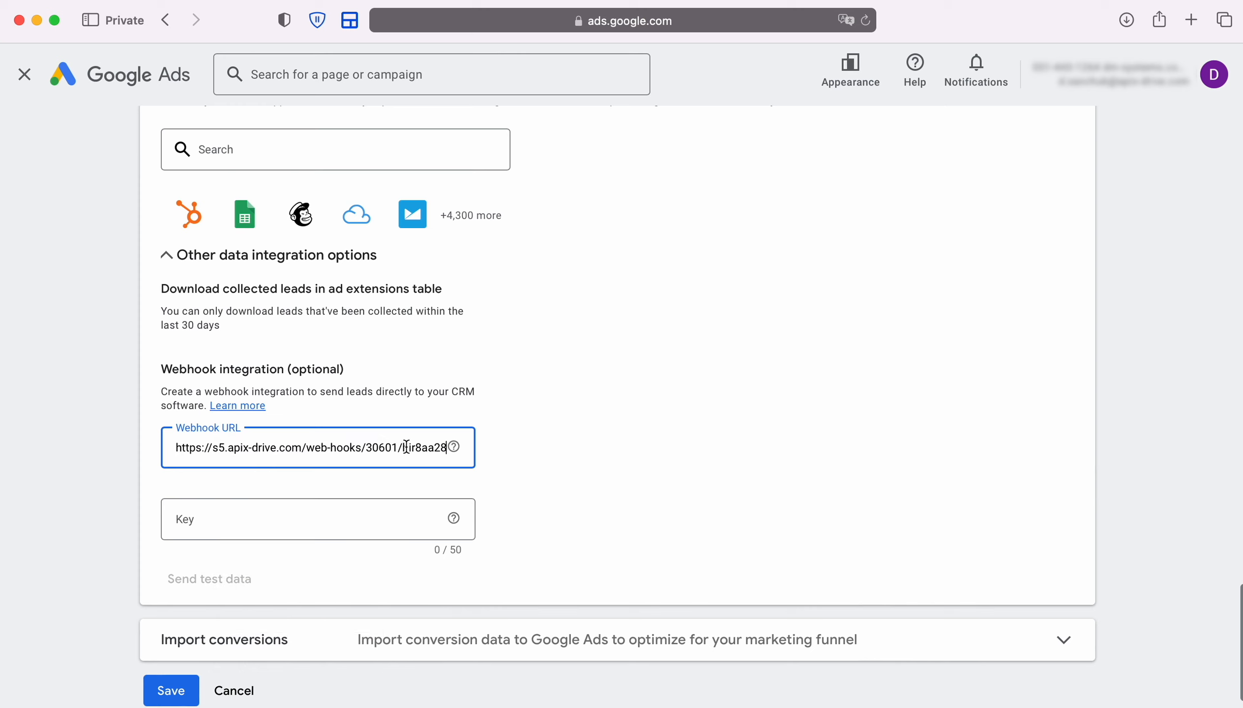
Copy the last segment of the webhook URL and paste it into the webhook integration's Key field.
{"action": "left_click_drag", "start_coordinate": [404, 449], "coordinate": [451, 449]}
{"action": "right_click", "coordinate": [432, 449]}
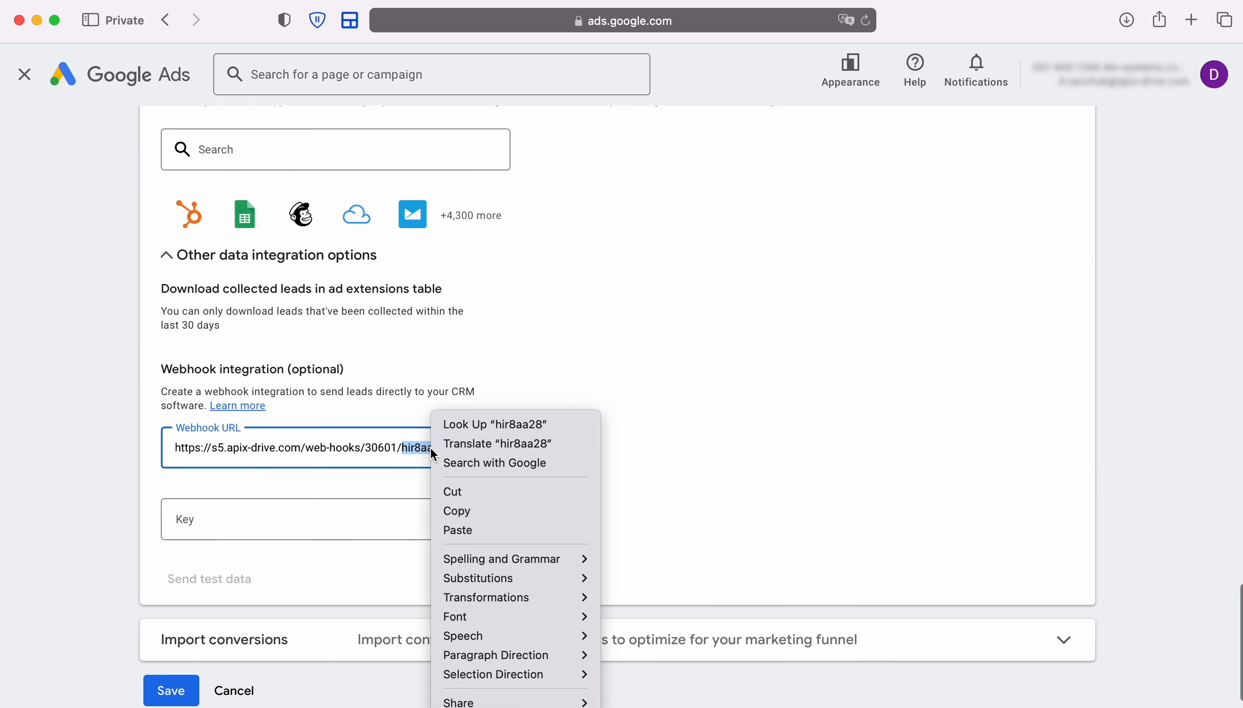
{"action": "left_click", "coordinate": [460, 513]}
{"action": "left_click", "coordinate": [199, 519]}
{"action": "right_click", "coordinate": [205, 519]}
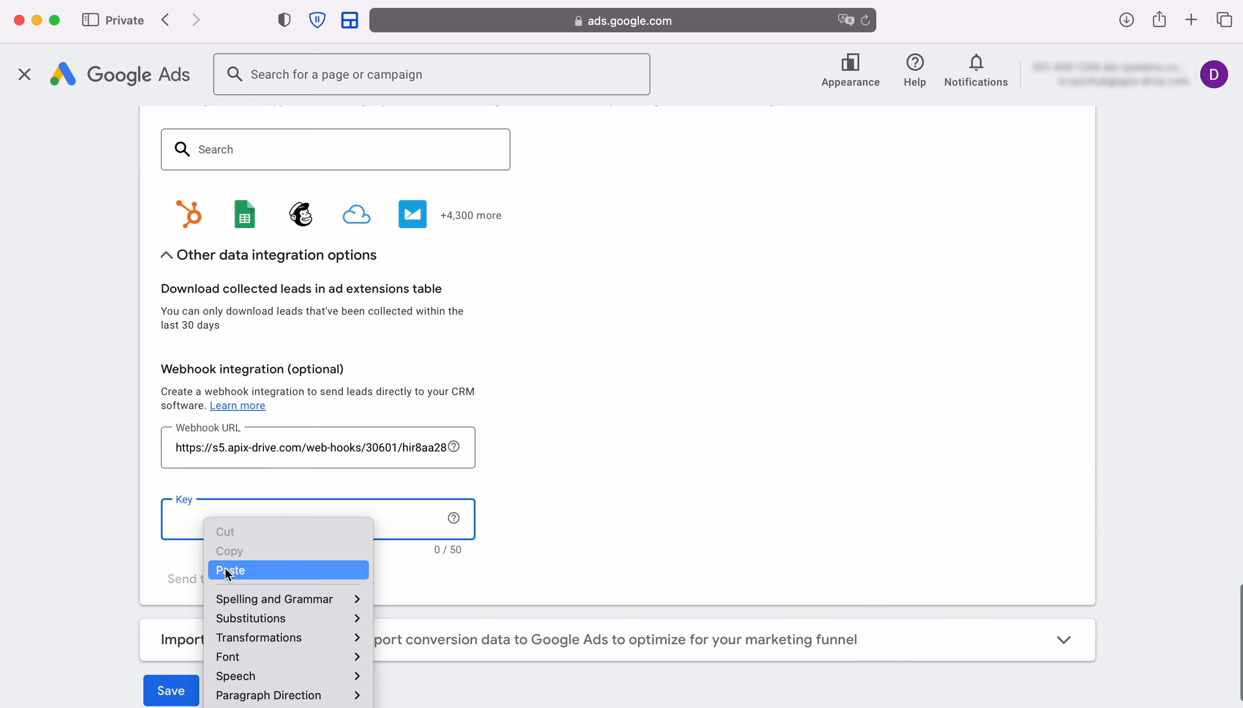
{"action": "left_click", "coordinate": [238, 572]}
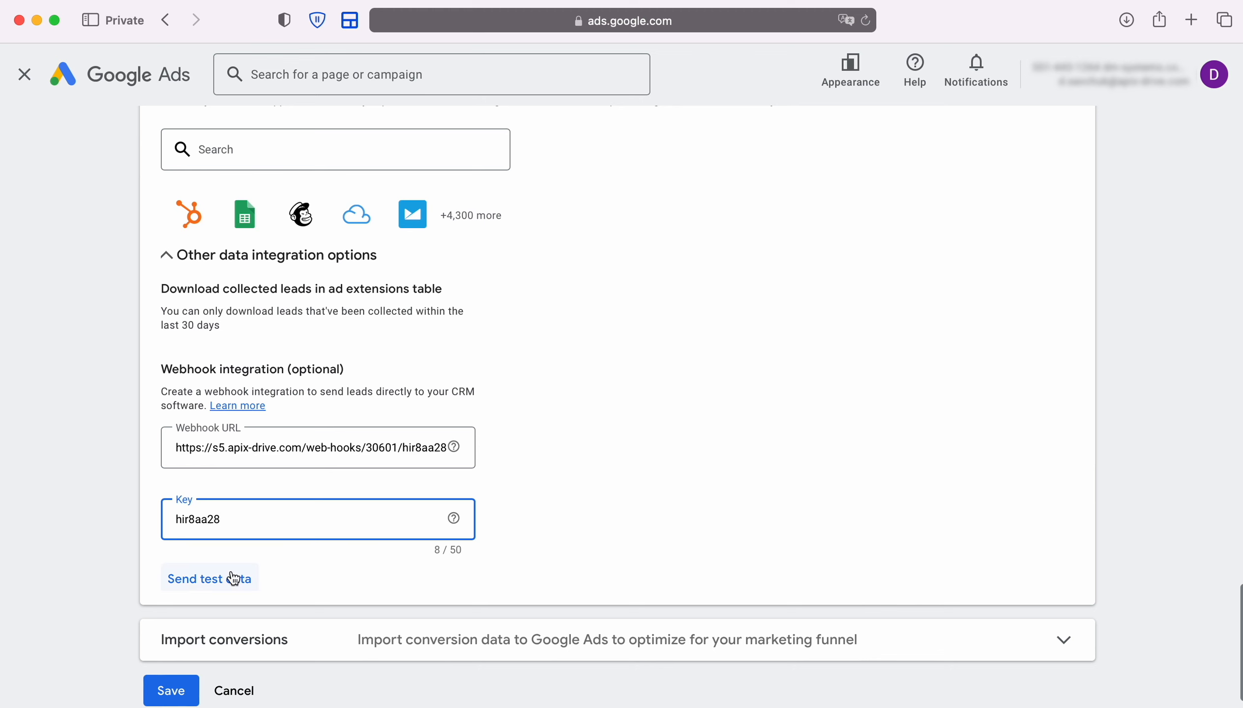
Send test data through the webhook and save the lead form.
{"action": "left_click", "coordinate": [207, 580]}
{"action": "scroll", "coordinate": [334, 572], "scroll_direction": "down", "scroll_amount": 3}
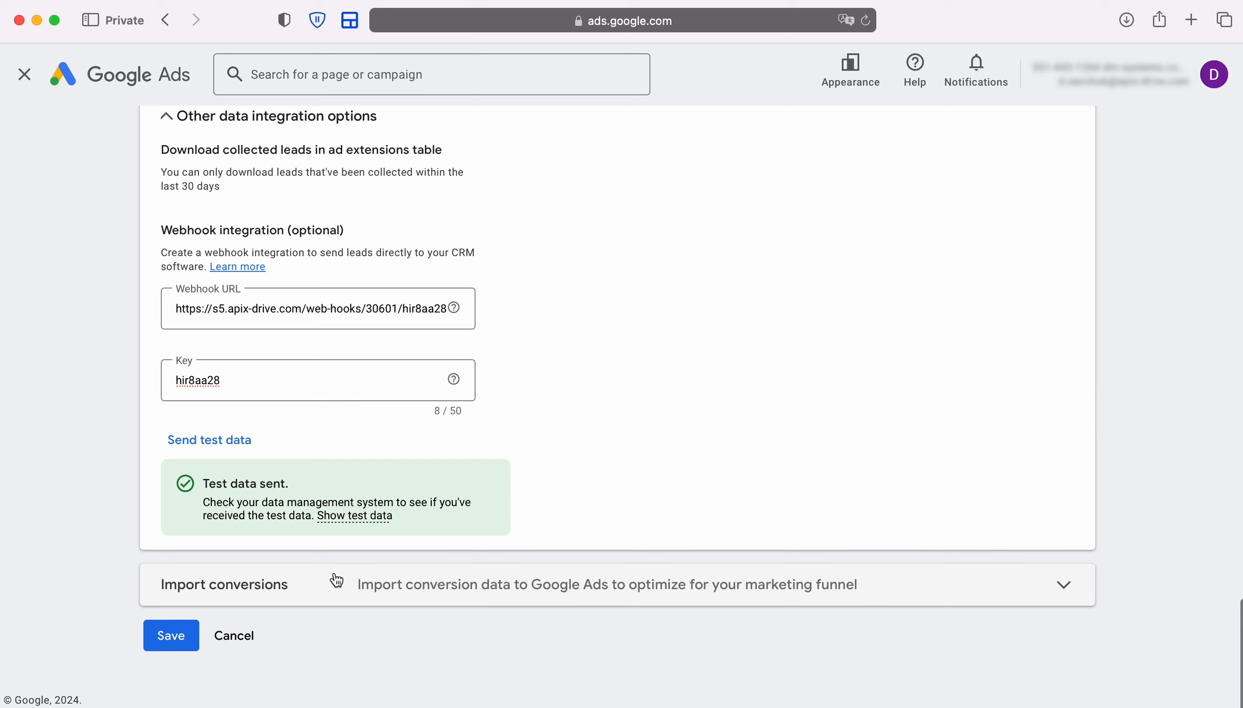
{"action": "left_click", "coordinate": [173, 637]}
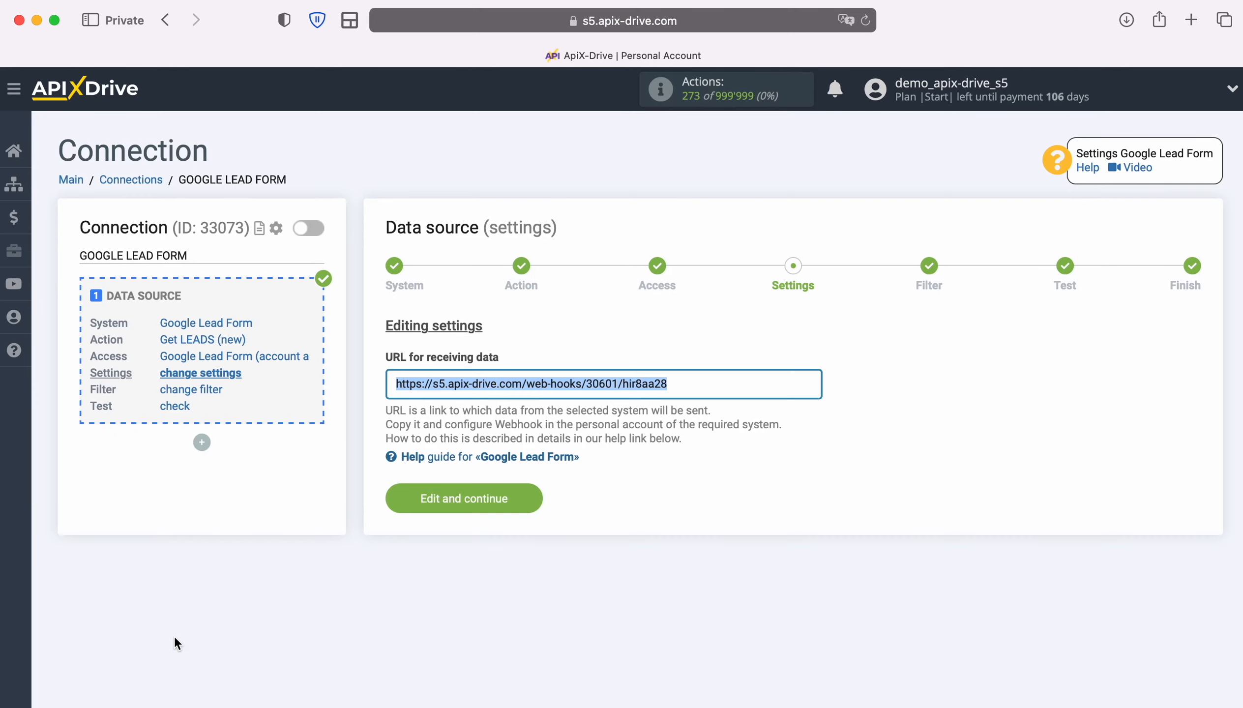
Back in ApiX-Drive, complete the data source setup without a filter and accept the loaded test lead data.
{"action": "left_click", "coordinate": [526, 498]}
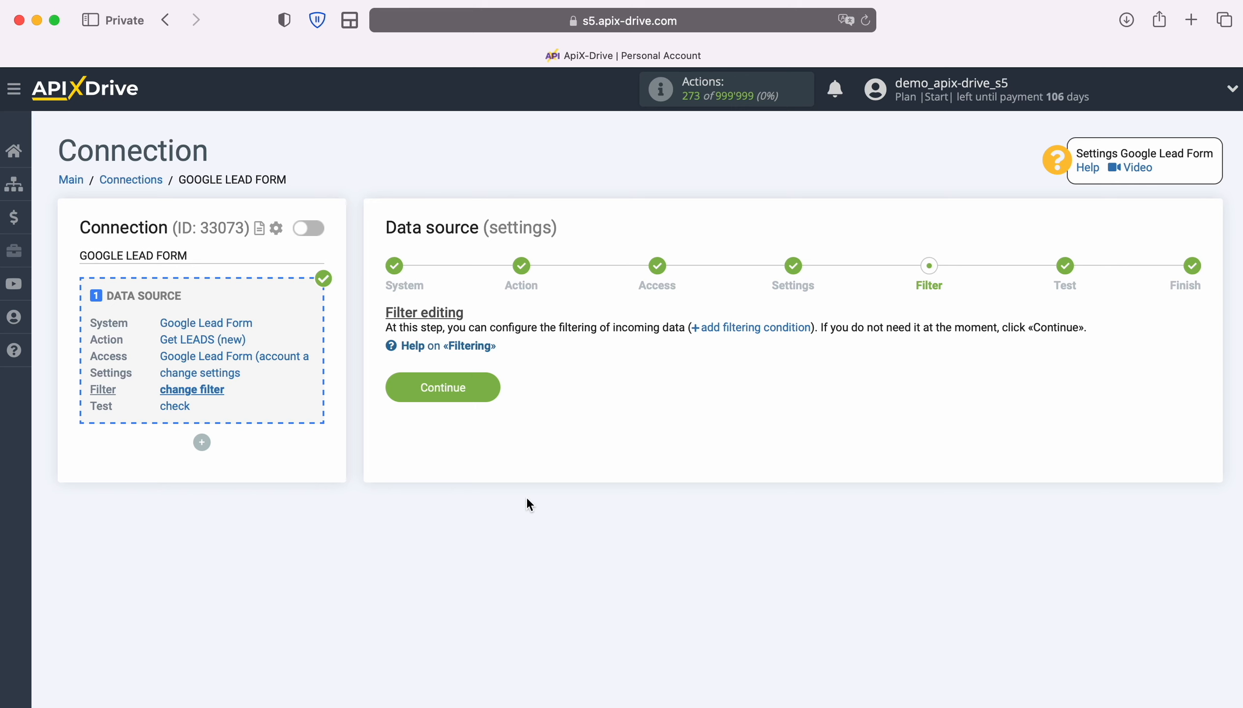
{"action": "left_click", "coordinate": [488, 395]}
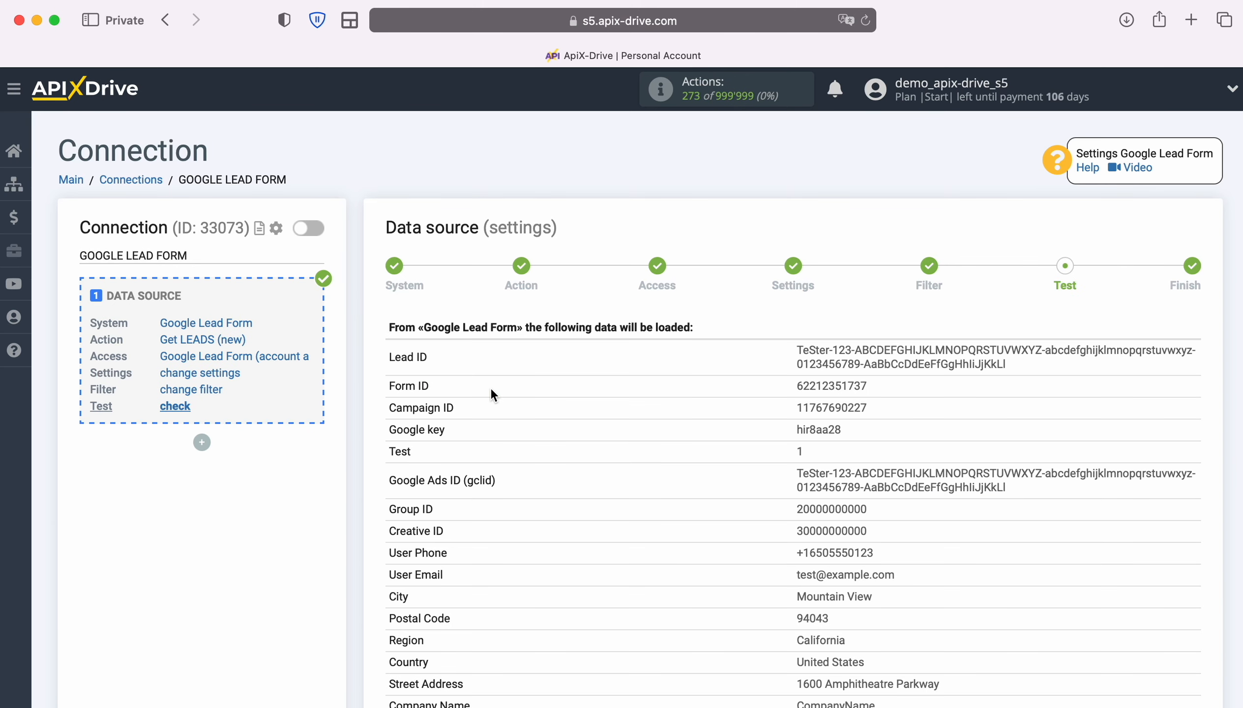
{"action": "scroll", "coordinate": [688, 433], "scroll_direction": "down", "scroll_amount": 5}
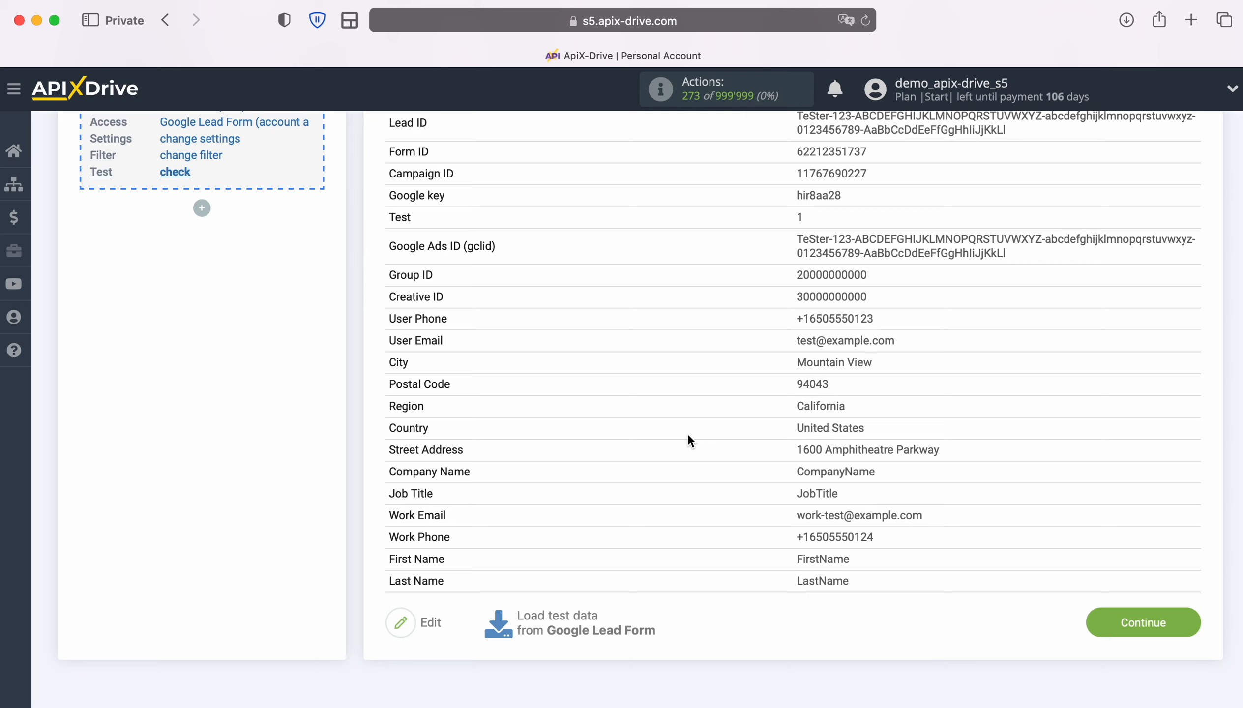
{"action": "left_click", "coordinate": [1192, 627]}
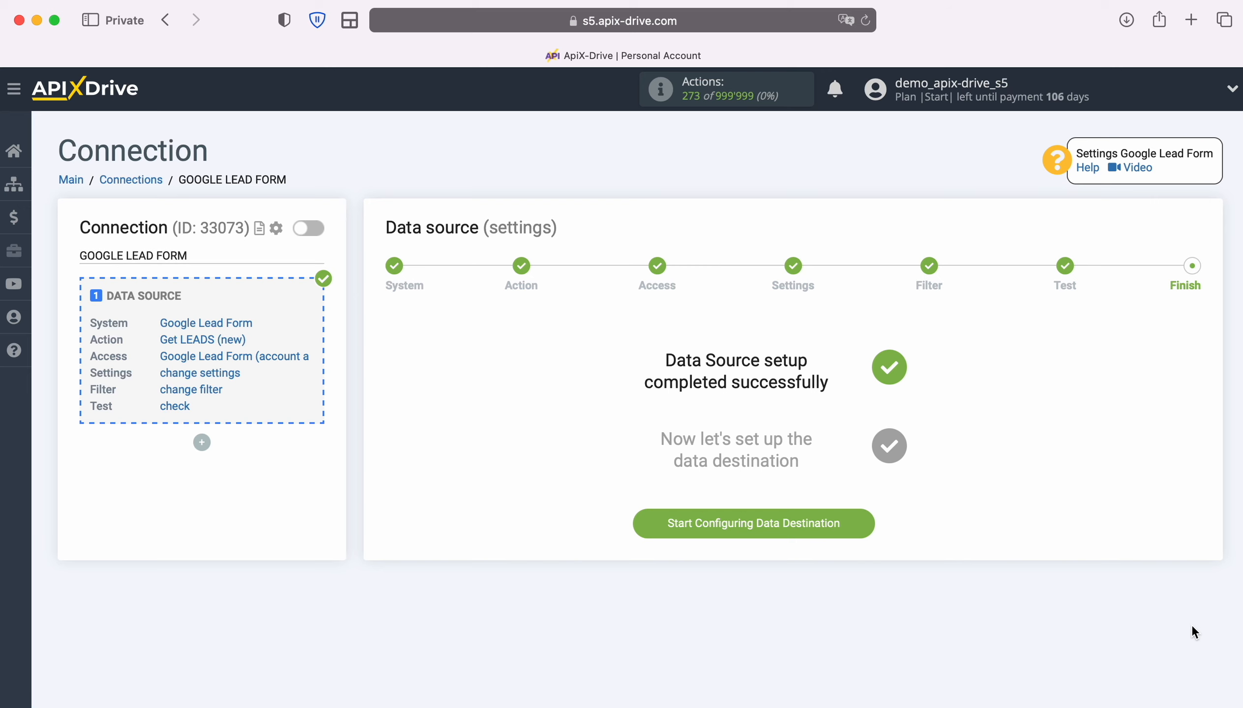
Start configuring the data destination and choose ActiveCampaign as its system.
{"action": "left_click", "coordinate": [870, 520]}
{"action": "left_click", "coordinate": [569, 356]}
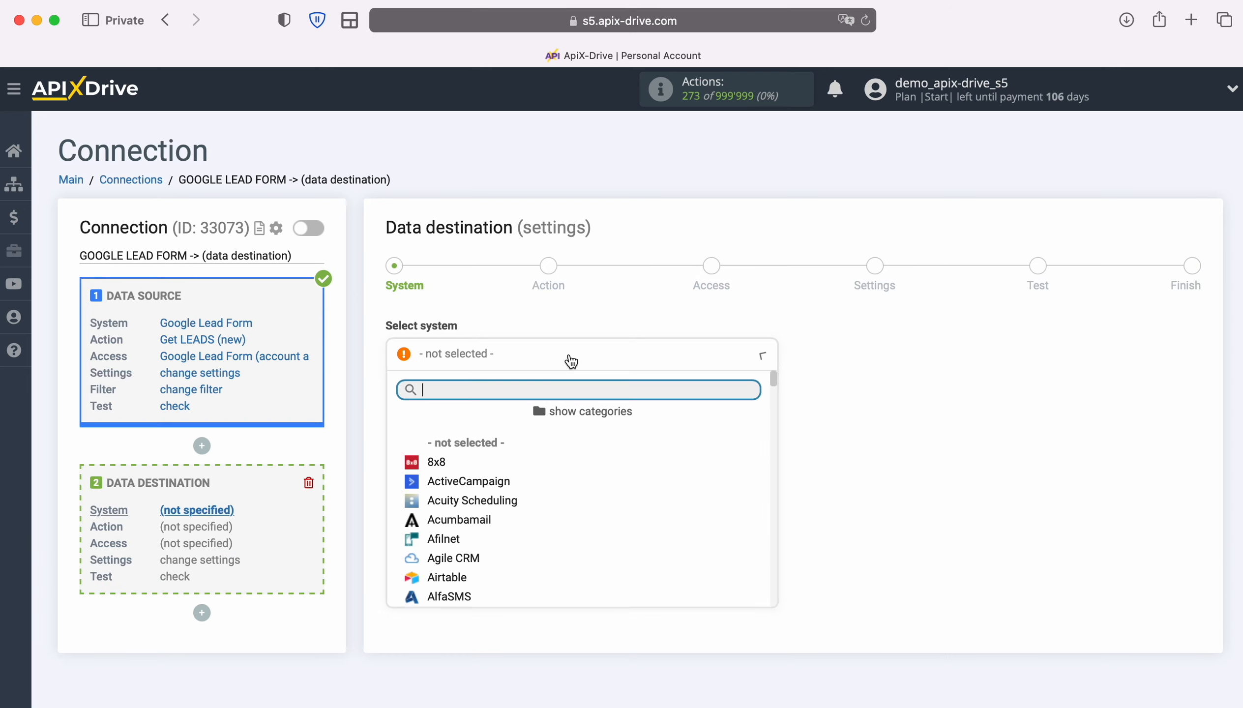
{"action": "left_click", "coordinate": [493, 487]}
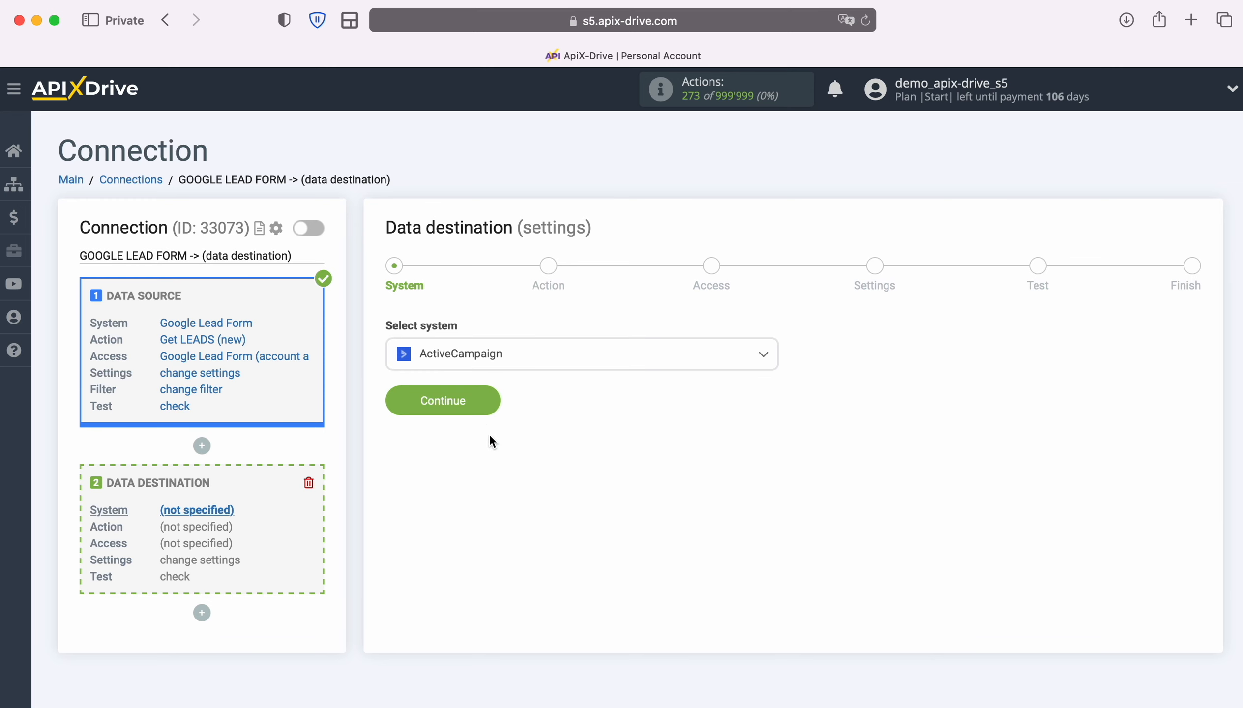
{"action": "left_click", "coordinate": [491, 397]}
Set the ActiveCampaign destination action to Create DEAL and proceed to account access.
{"action": "left_click", "coordinate": [527, 359]}
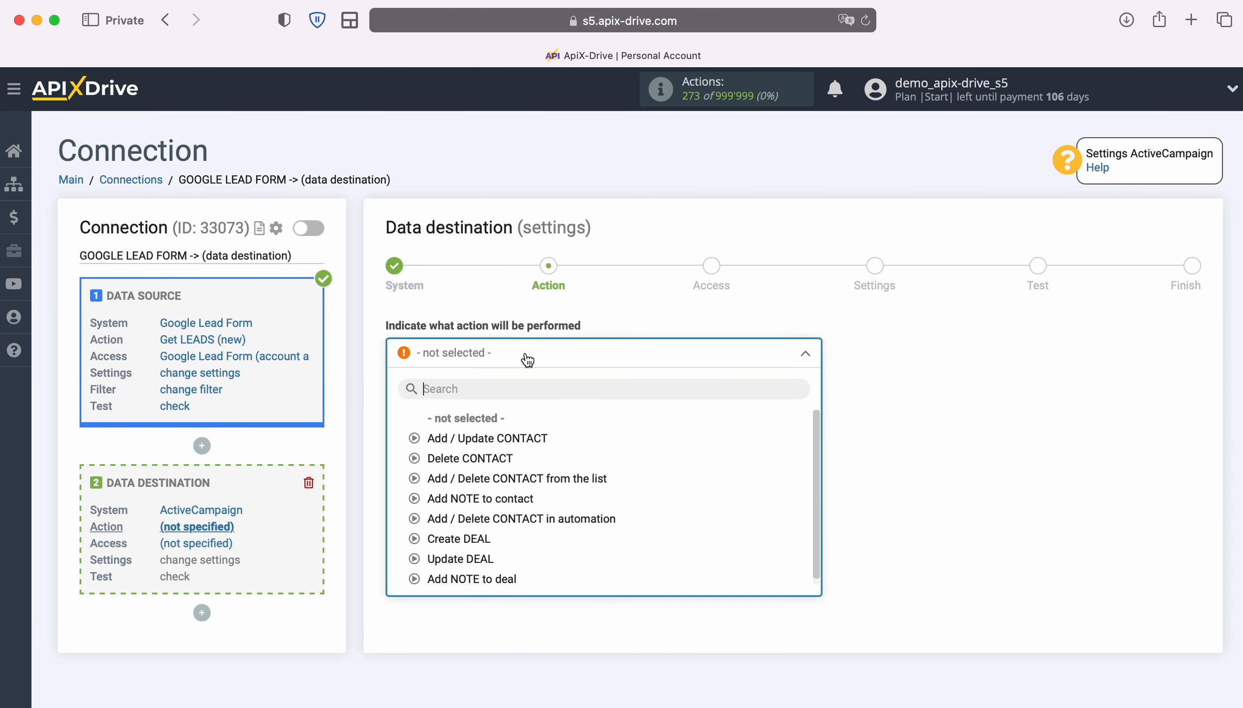
{"action": "left_click", "coordinate": [469, 539]}
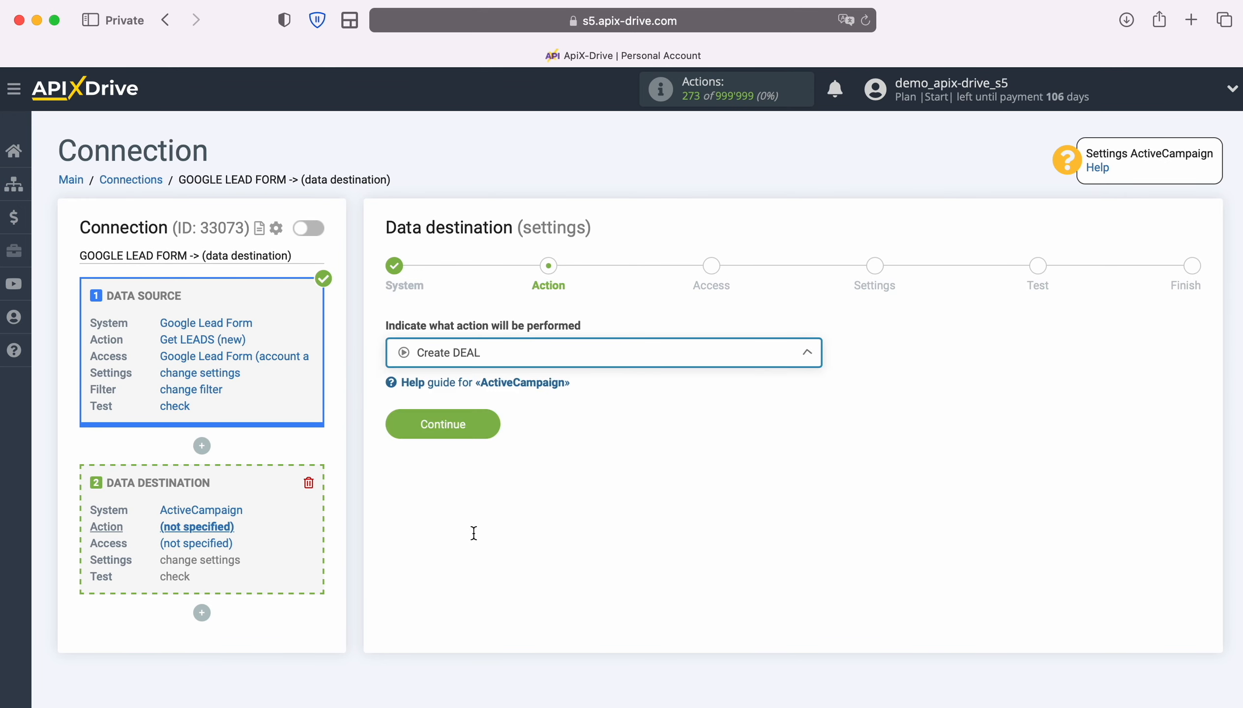
{"action": "left_click", "coordinate": [488, 419]}
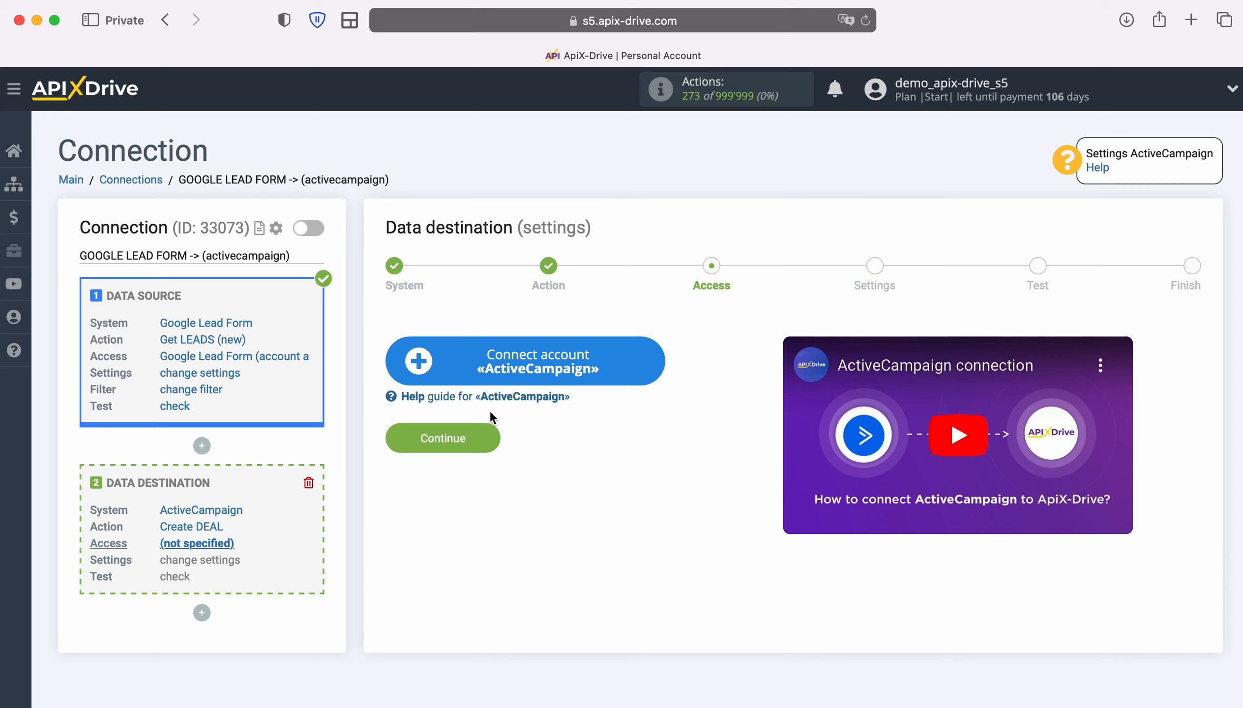
Start connecting an ActiveCampaign account, copy the API URL from ActiveCampaign's developer settings, and paste it as the API domain in ApiX-Drive.
{"action": "left_click", "coordinate": [649, 363]}
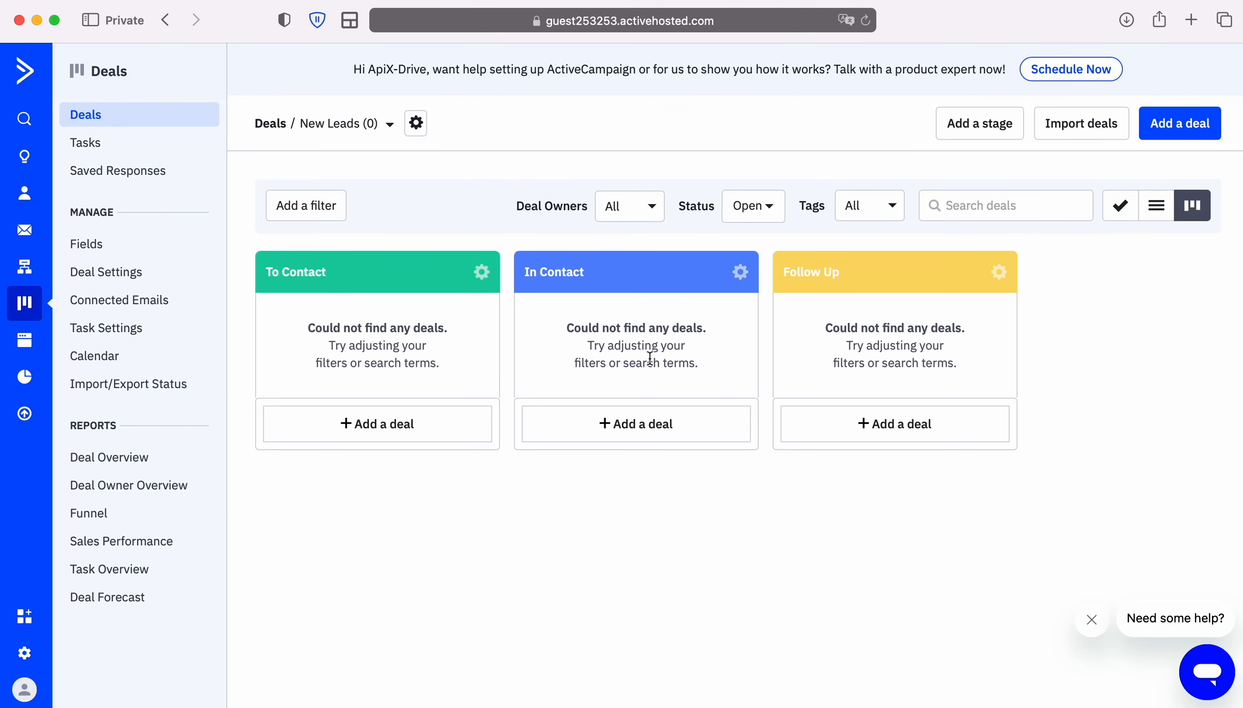
{"action": "left_click", "coordinate": [24, 653]}
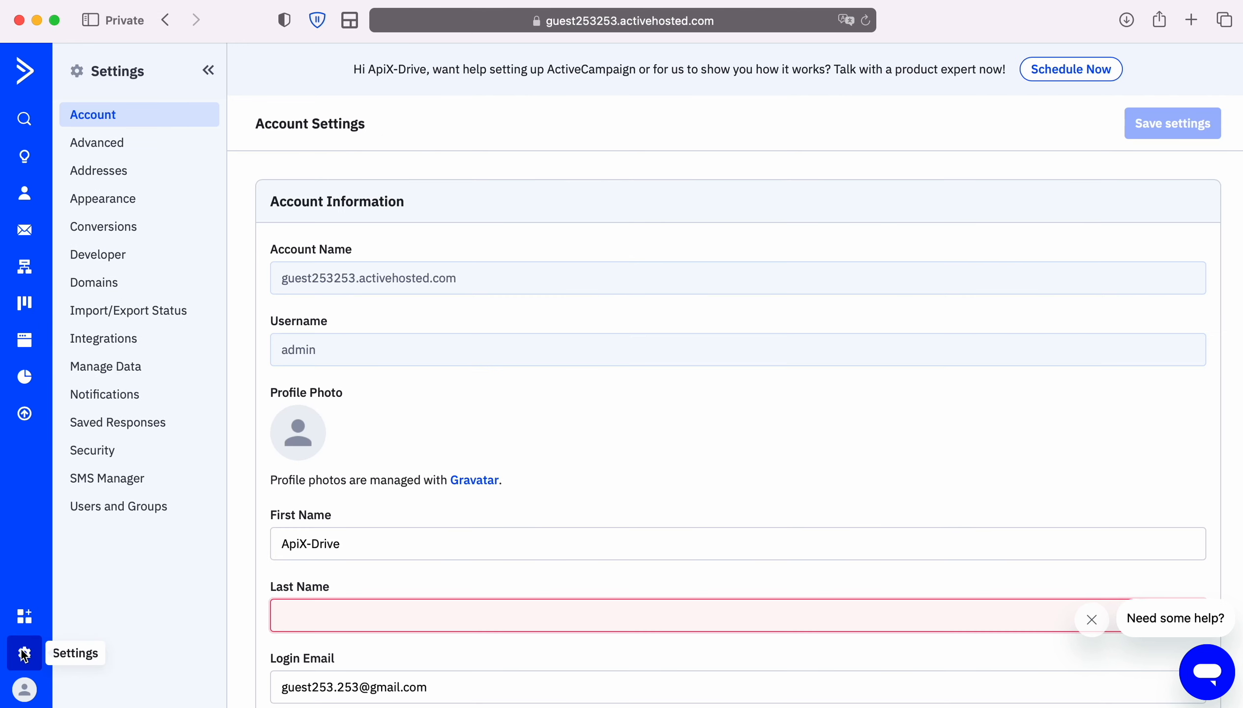
{"action": "left_click", "coordinate": [127, 264]}
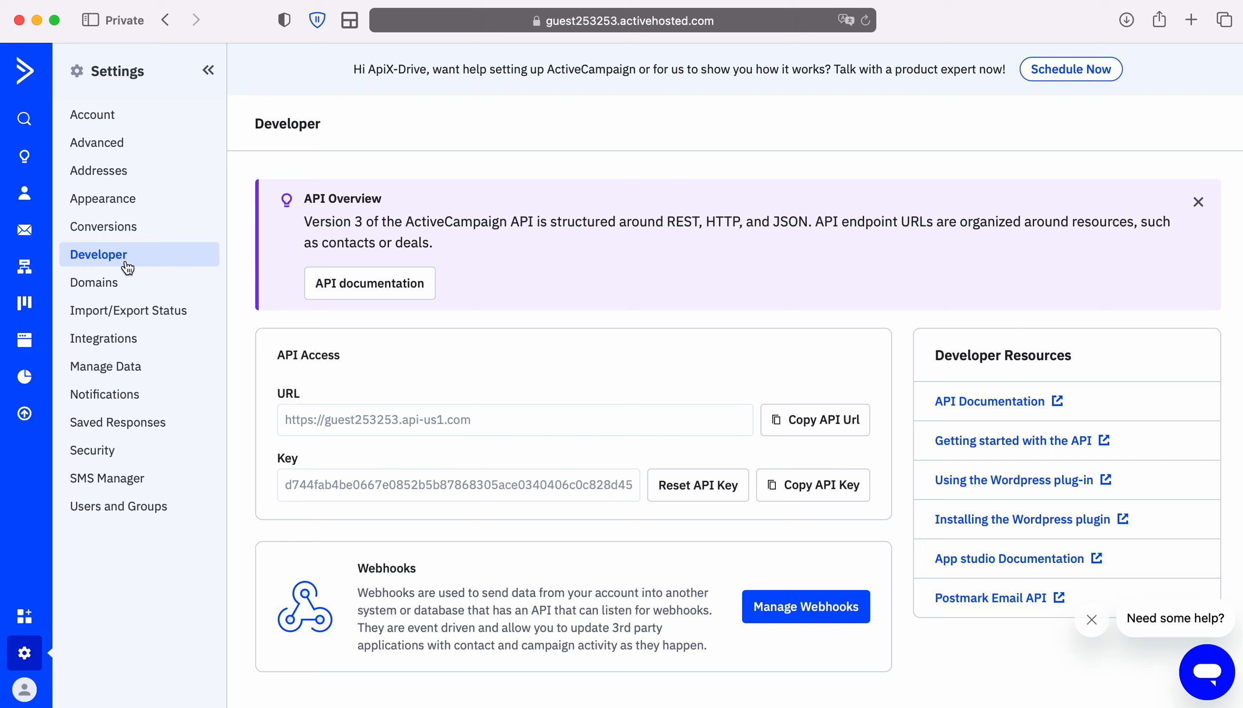
{"action": "left_click", "coordinate": [814, 419]}
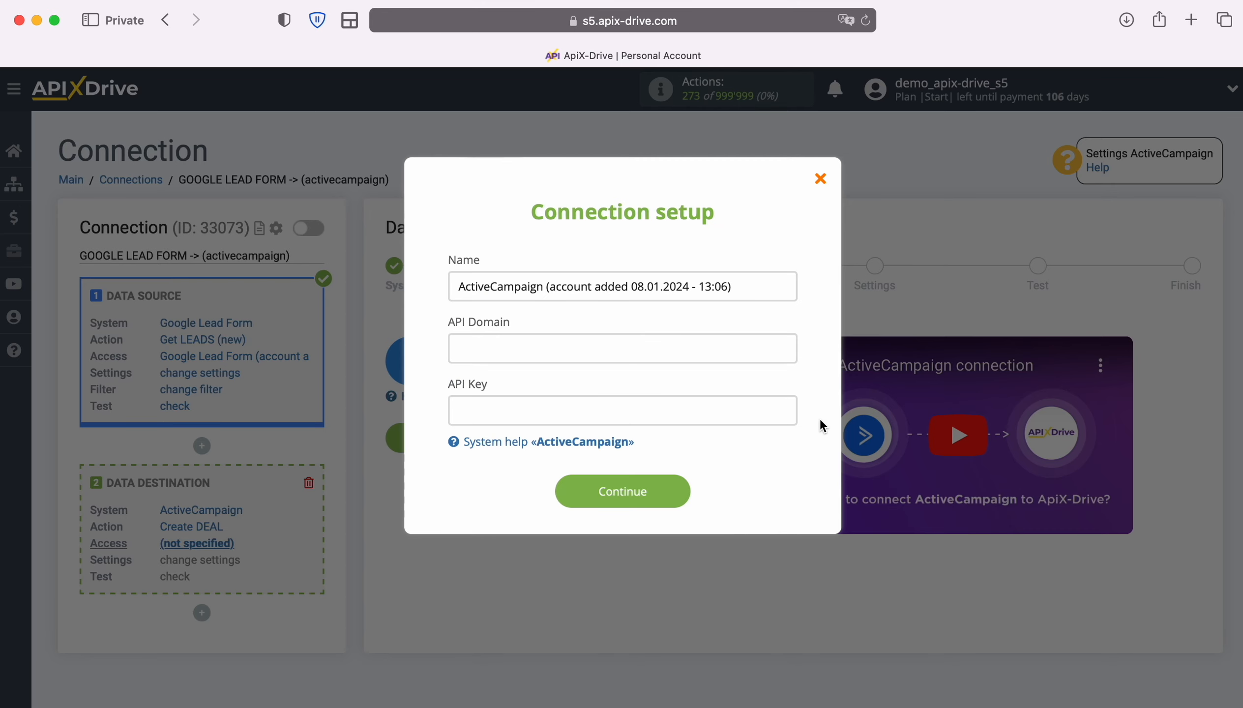
{"action": "right_click", "coordinate": [554, 346]}
{"action": "left_click", "coordinate": [609, 398]}
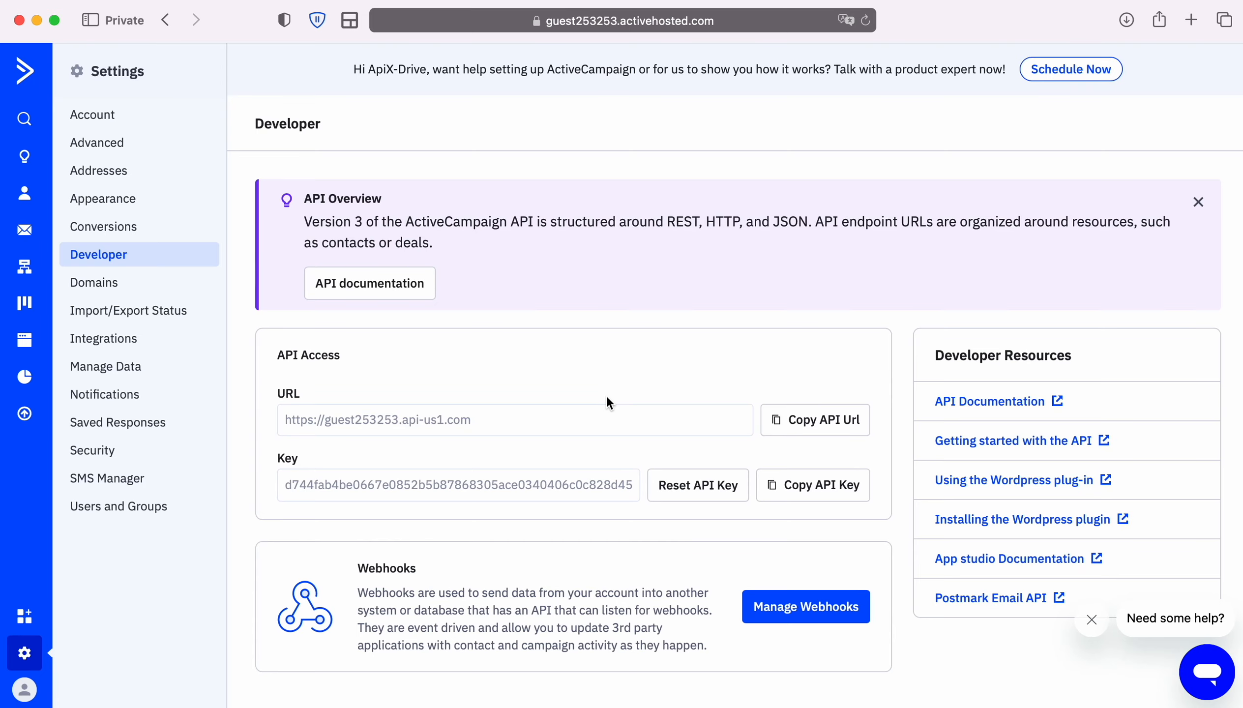
Copy the API key from ActiveCampaign's developer settings, paste it into the ApiX-Drive connection setup, and submit the setup.
{"action": "left_click", "coordinate": [804, 486]}
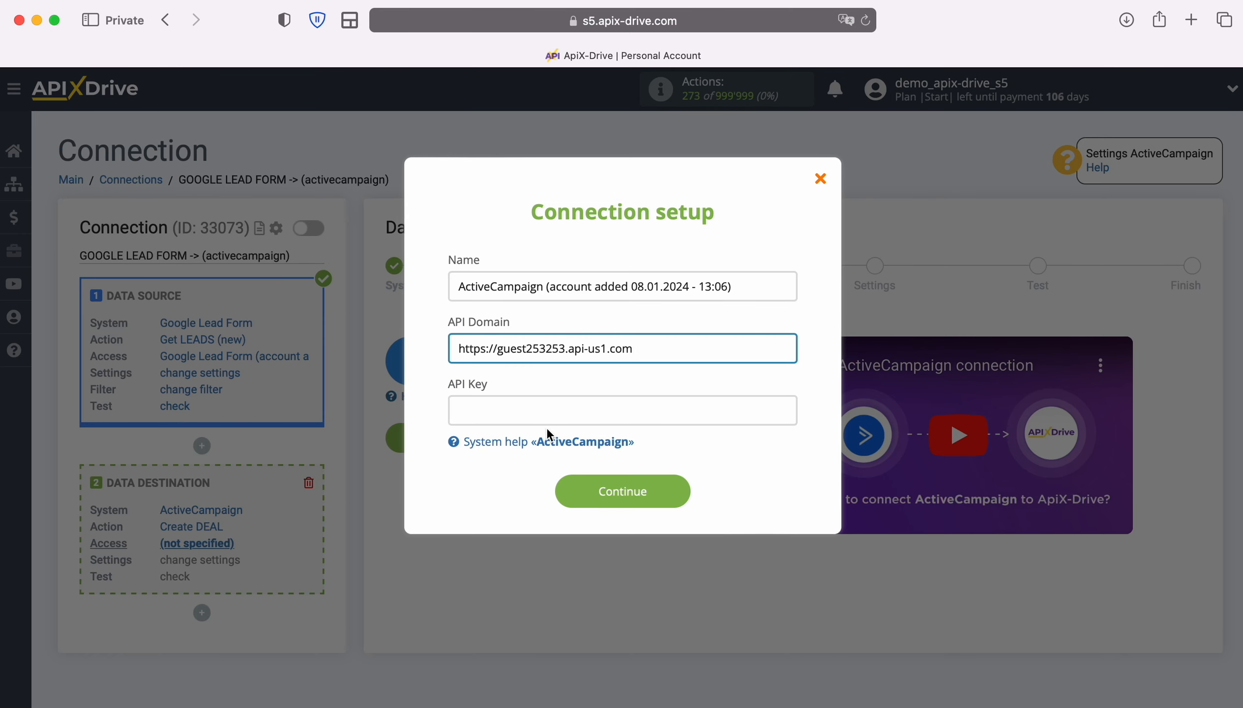
{"action": "left_click", "coordinate": [522, 409]}
{"action": "right_click", "coordinate": [522, 409]}
{"action": "left_click", "coordinate": [559, 451]}
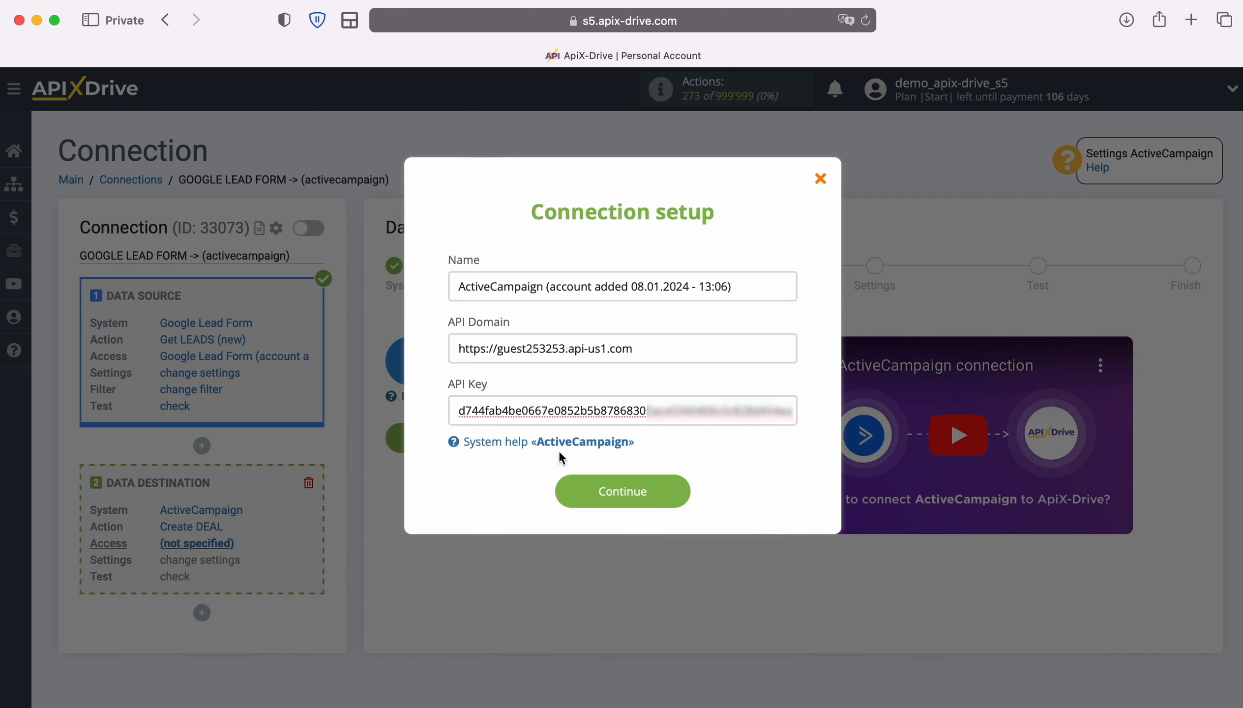
{"action": "left_click", "coordinate": [677, 490]}
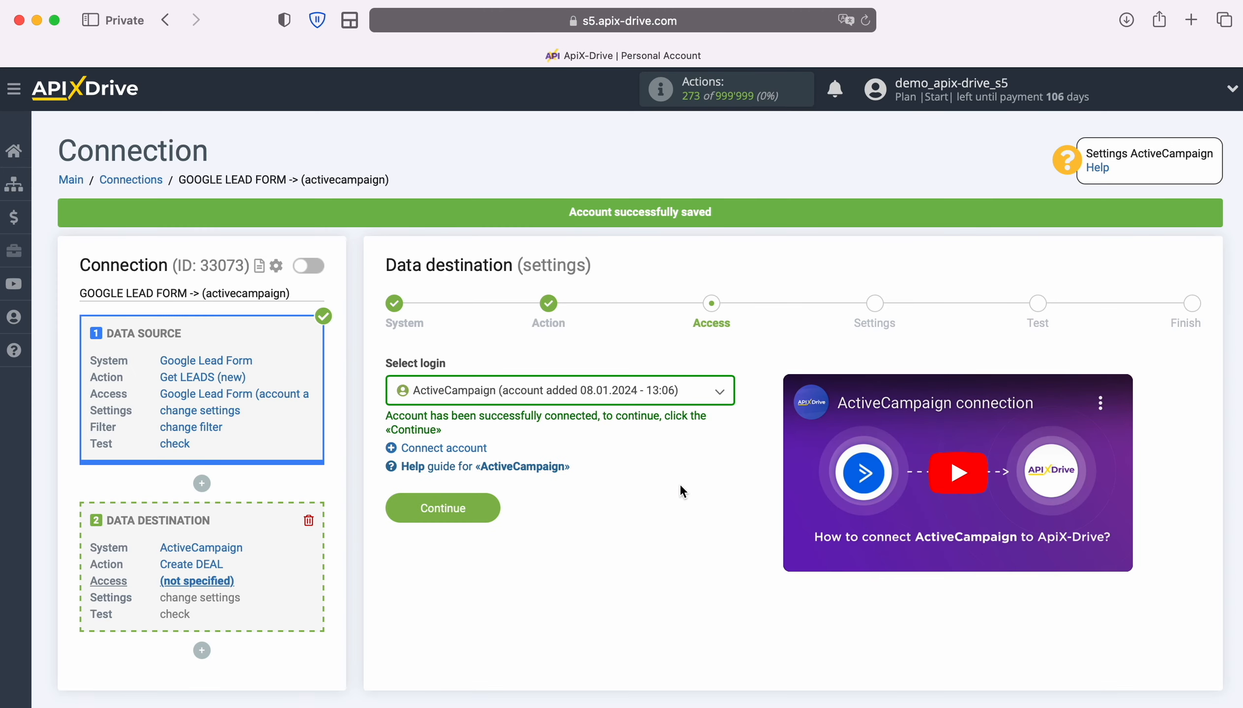
Select the connected ActiveCampaign account as the destination login and proceed to the deal field settings.
{"action": "left_click", "coordinate": [704, 397]}
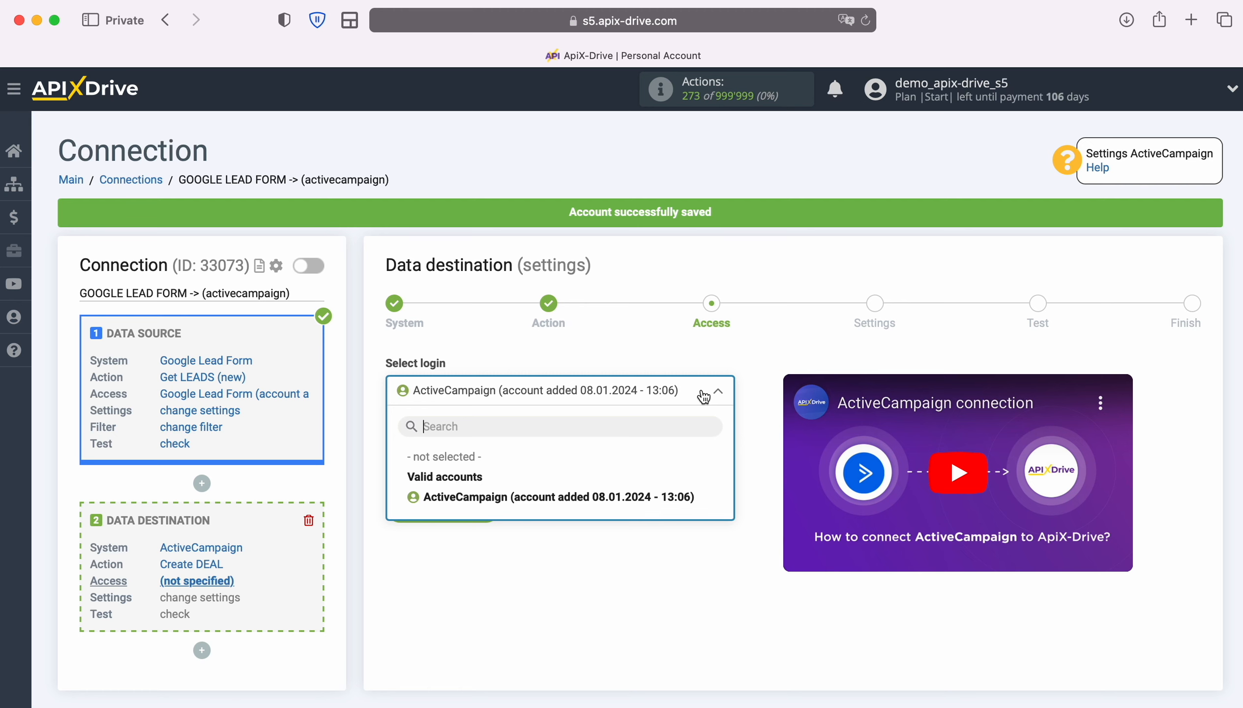
{"action": "left_click", "coordinate": [690, 497]}
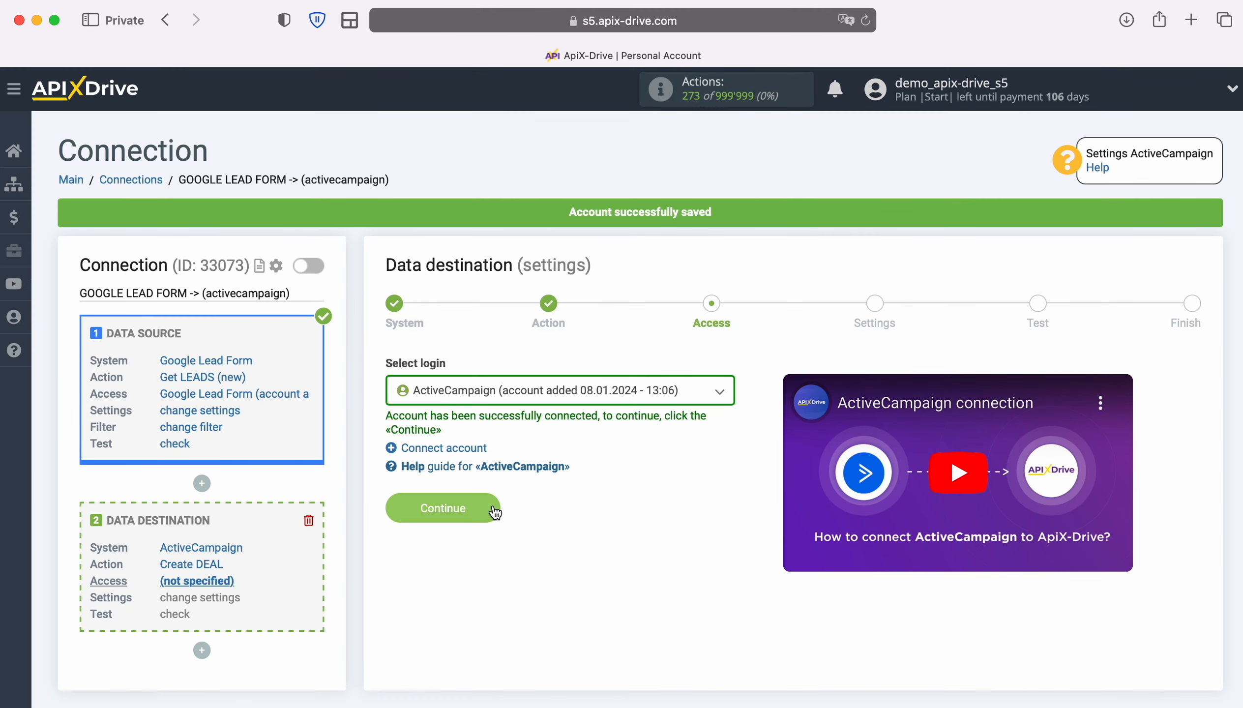
{"action": "left_click", "coordinate": [493, 510]}
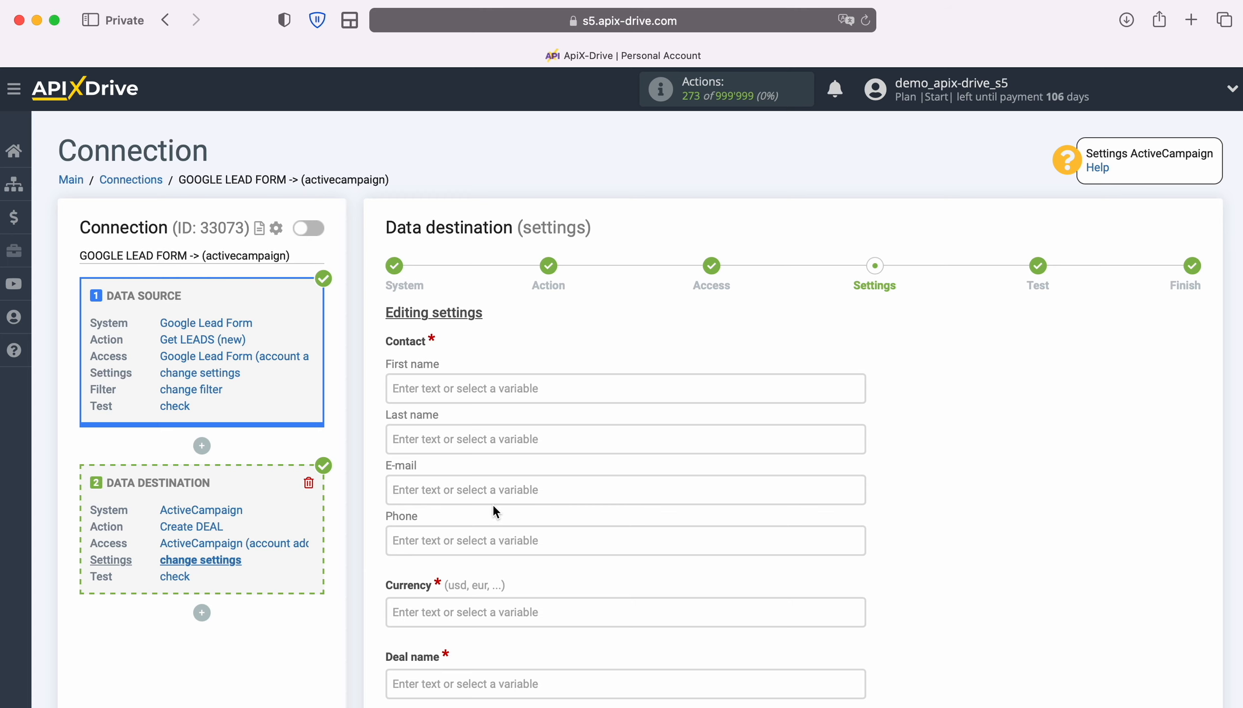
Map the contact's first and last name fields to the Google Lead Form First Name and Last Name variables.
{"action": "left_click", "coordinate": [442, 395]}
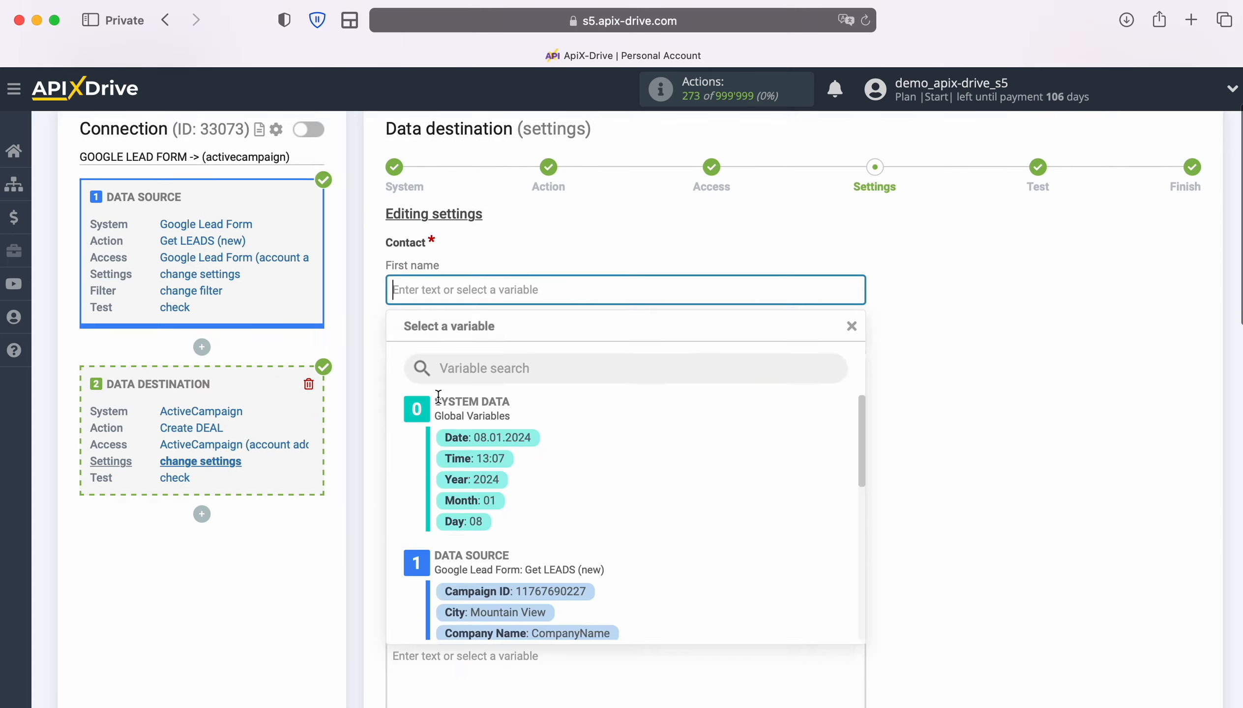
{"action": "scroll", "coordinate": [760, 436], "scroll_direction": "down", "scroll_amount": 5}
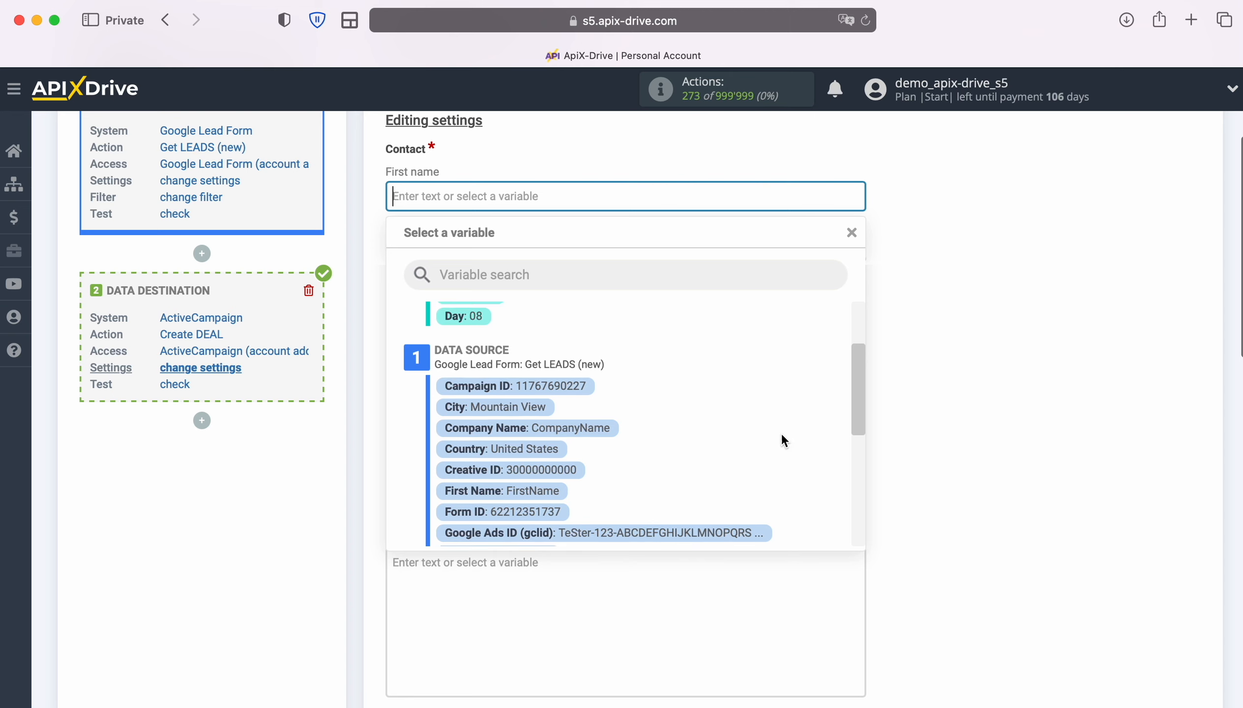
{"action": "left_click", "coordinate": [538, 385]}
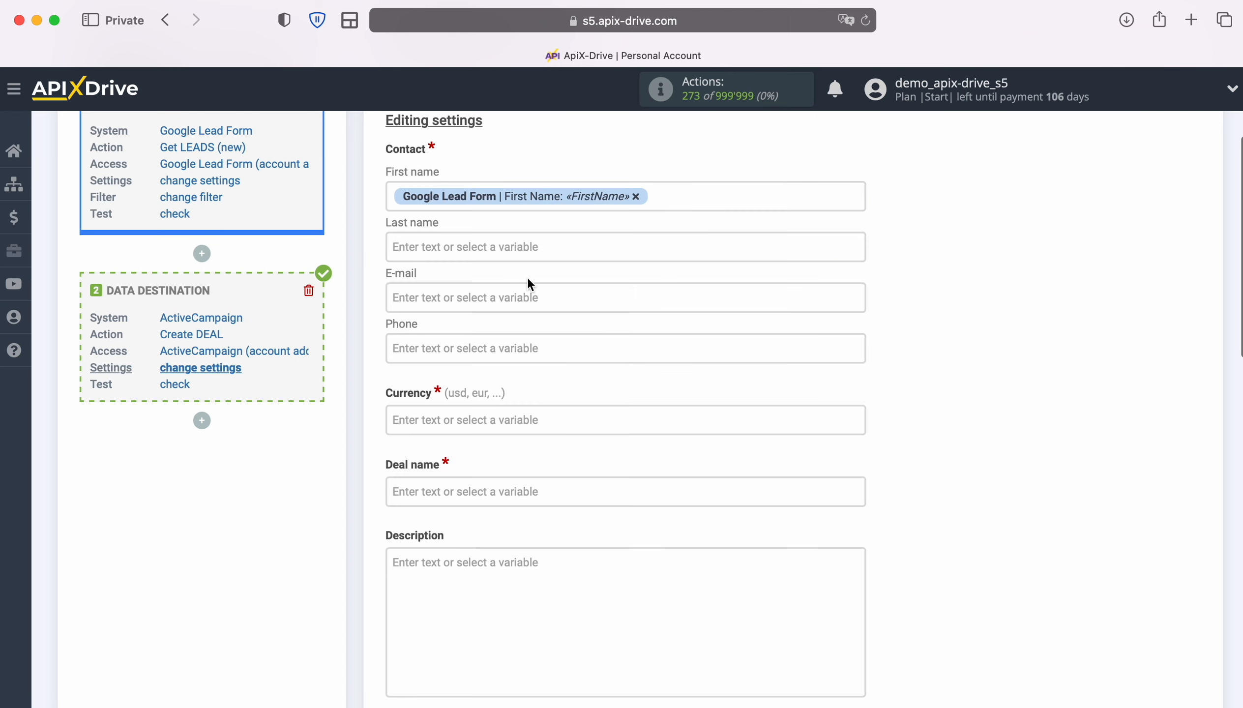
{"action": "left_click", "coordinate": [528, 247]}
{"action": "scroll", "coordinate": [760, 417], "scroll_direction": "down", "scroll_amount": 5}
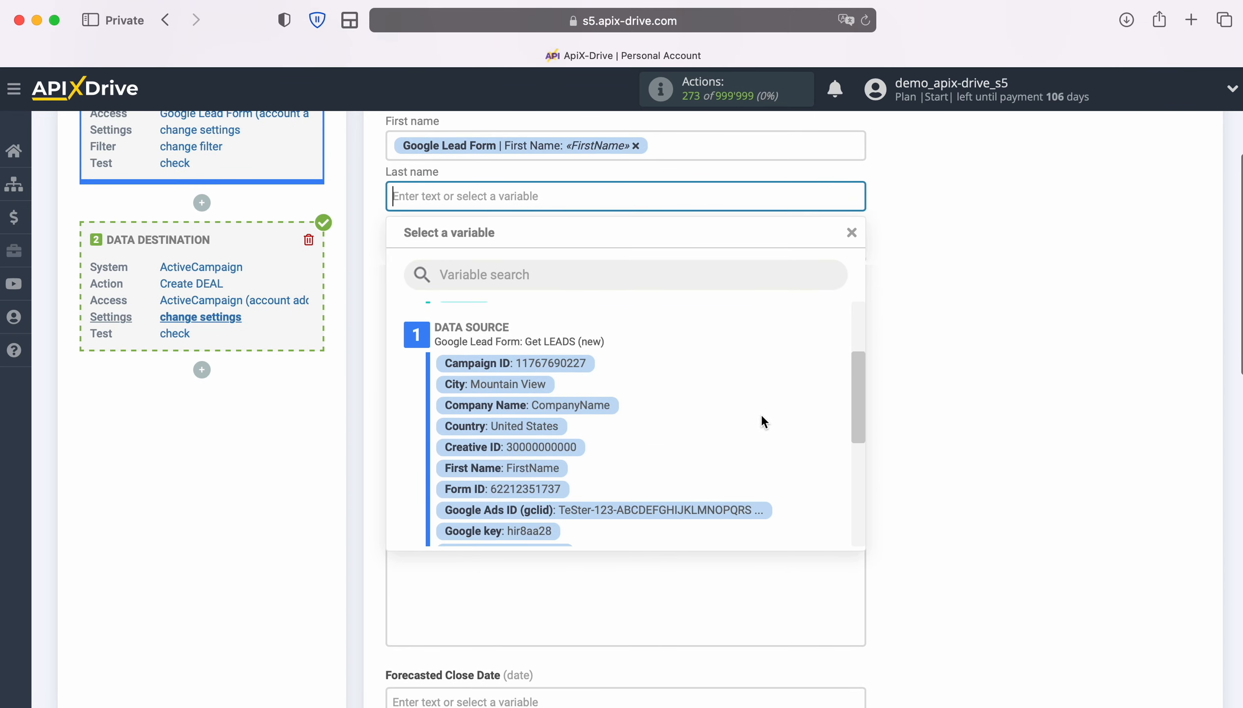
{"action": "scroll", "coordinate": [770, 414], "scroll_direction": "down", "scroll_amount": 1}
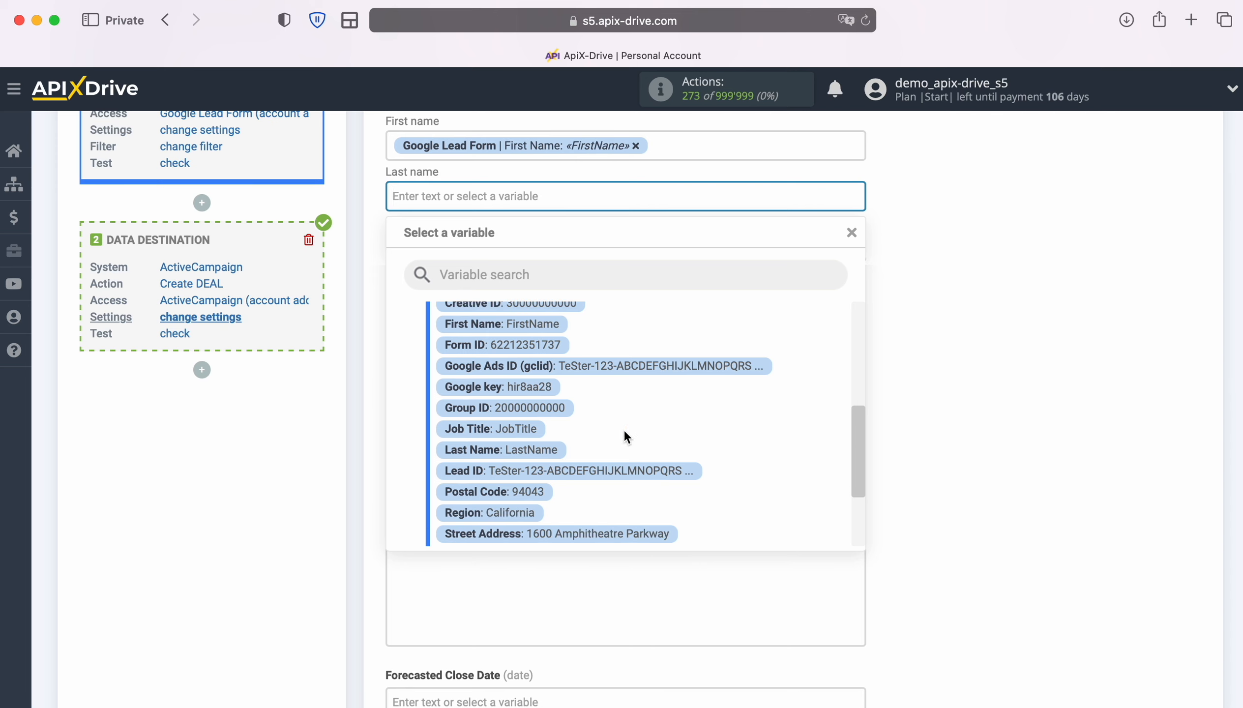
{"action": "left_click", "coordinate": [540, 449]}
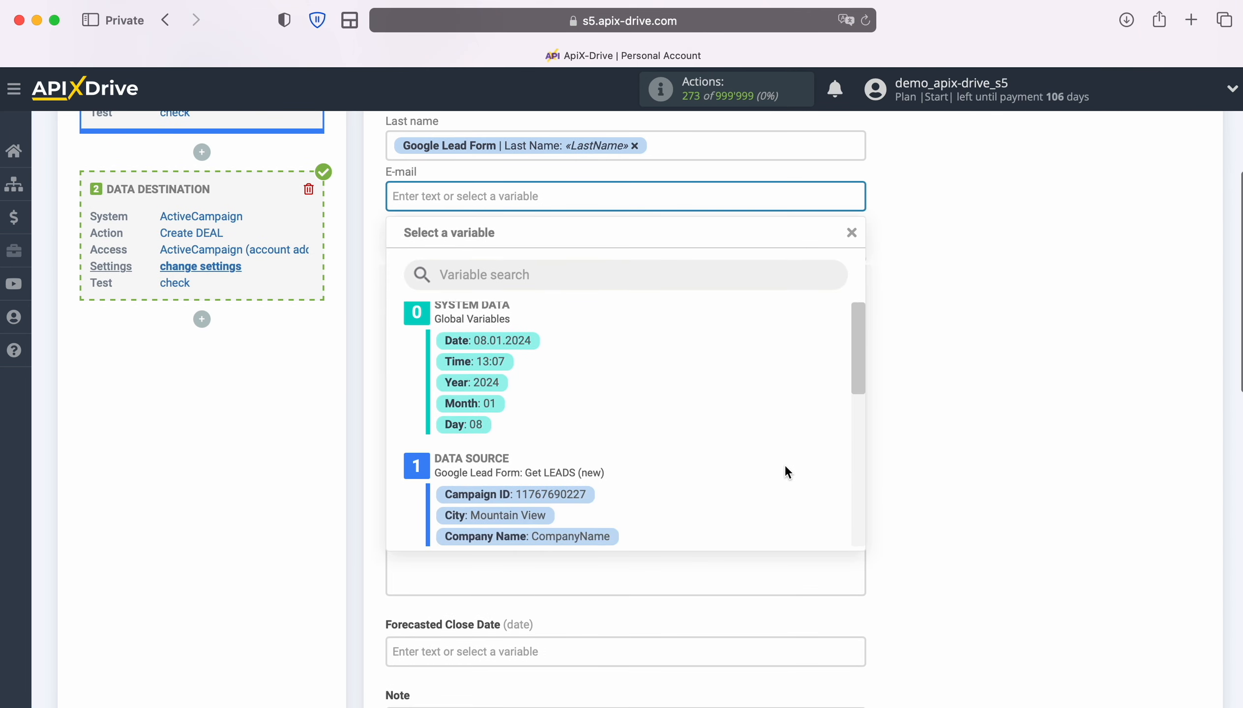
Map the contact's e-mail and phone fields to the Google Lead Form User Email and User Phone variables.
{"action": "scroll", "coordinate": [787, 466], "scroll_direction": "down", "scroll_amount": 8}
{"action": "scroll", "coordinate": [788, 472], "scroll_direction": "down", "scroll_amount": 5}
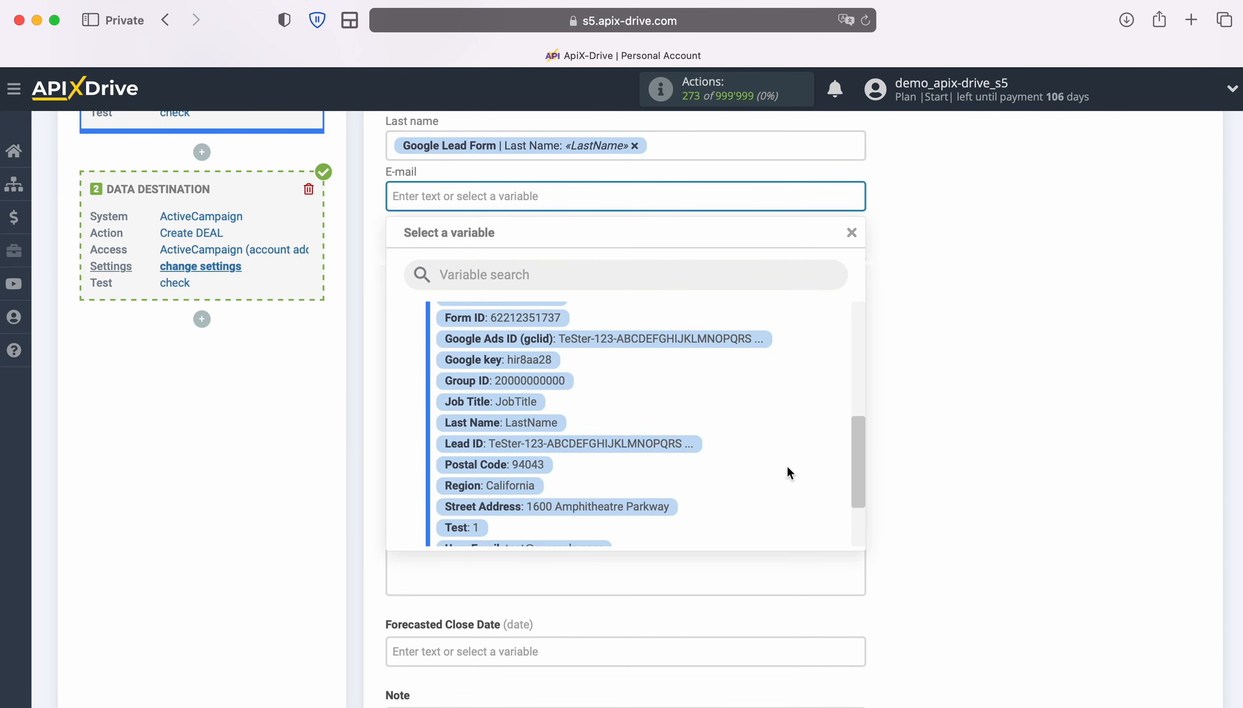
{"action": "left_click", "coordinate": [564, 439]}
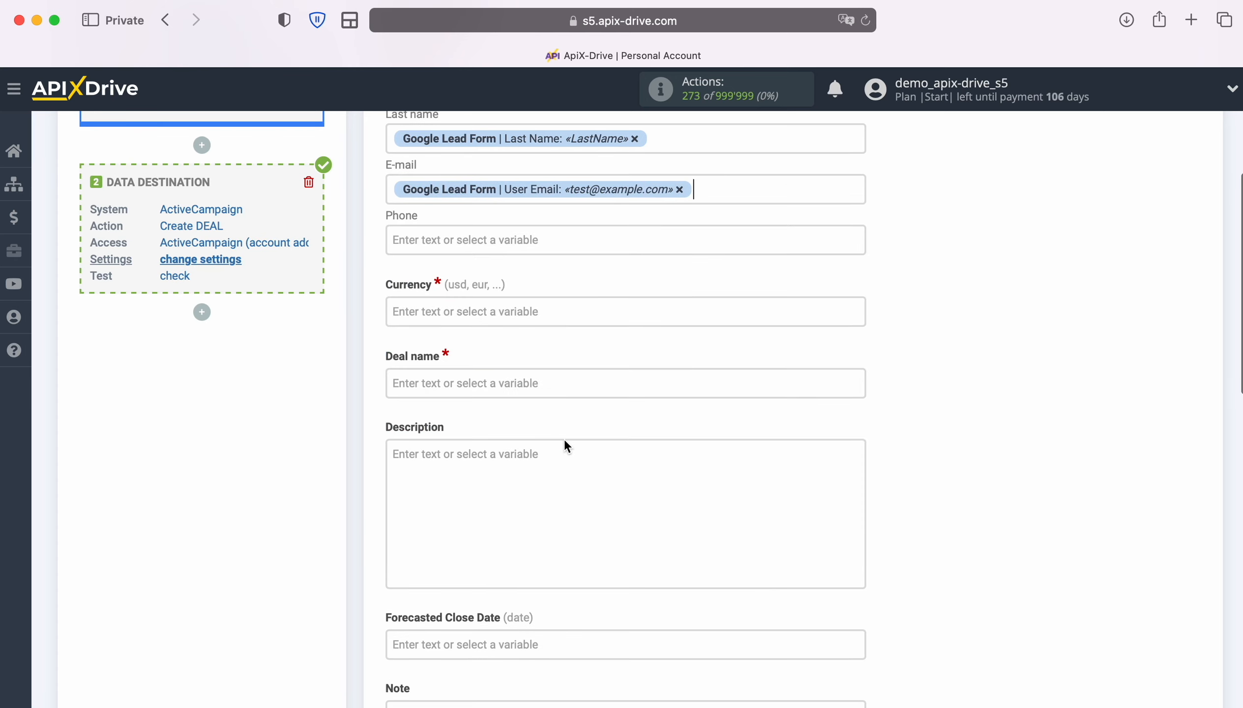
{"action": "left_click", "coordinate": [508, 239]}
{"action": "scroll", "coordinate": [809, 431], "scroll_direction": "down", "scroll_amount": 12}
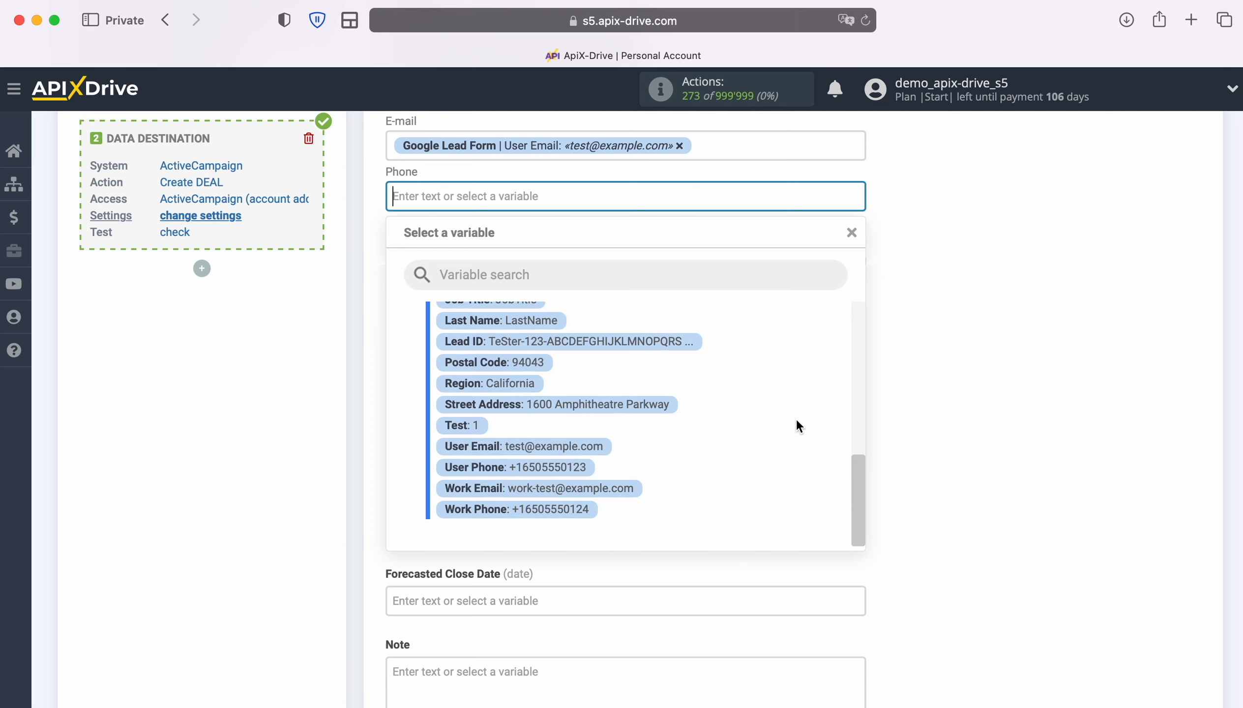
{"action": "left_click", "coordinate": [582, 466]}
Set the deal currency to usd.
{"action": "left_click", "coordinate": [495, 266]}
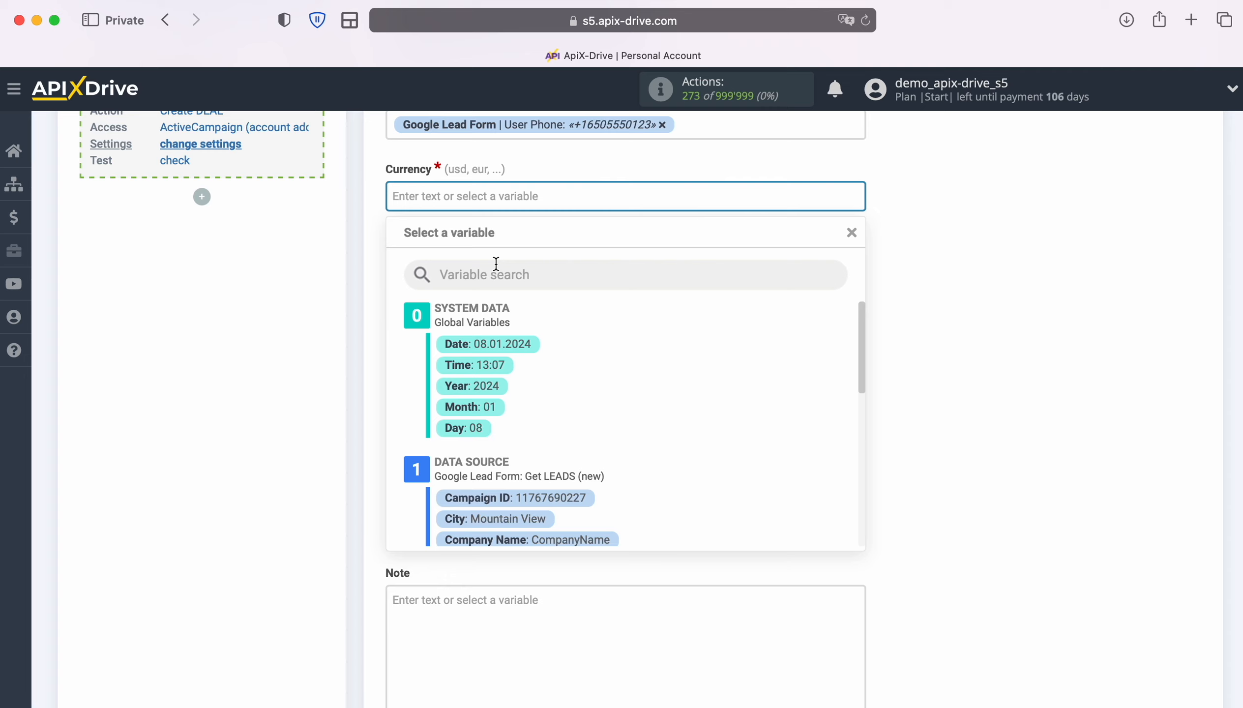
{"action": "type", "text": "usd"}
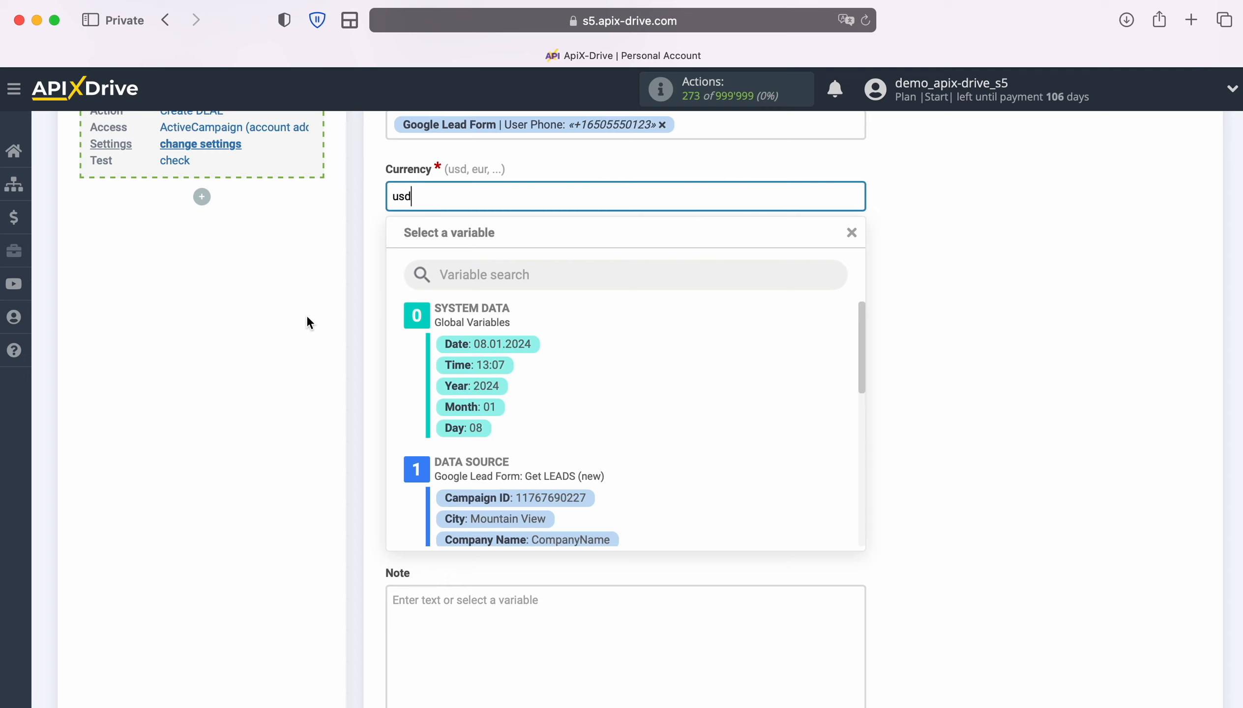
{"action": "left_click", "coordinate": [275, 323]}
Compose the deal name from the text "New Lead from Google Lead Form" followed by the First Name and Last Name variables.
{"action": "left_click", "coordinate": [443, 269]}
{"action": "type", "text": "New"}
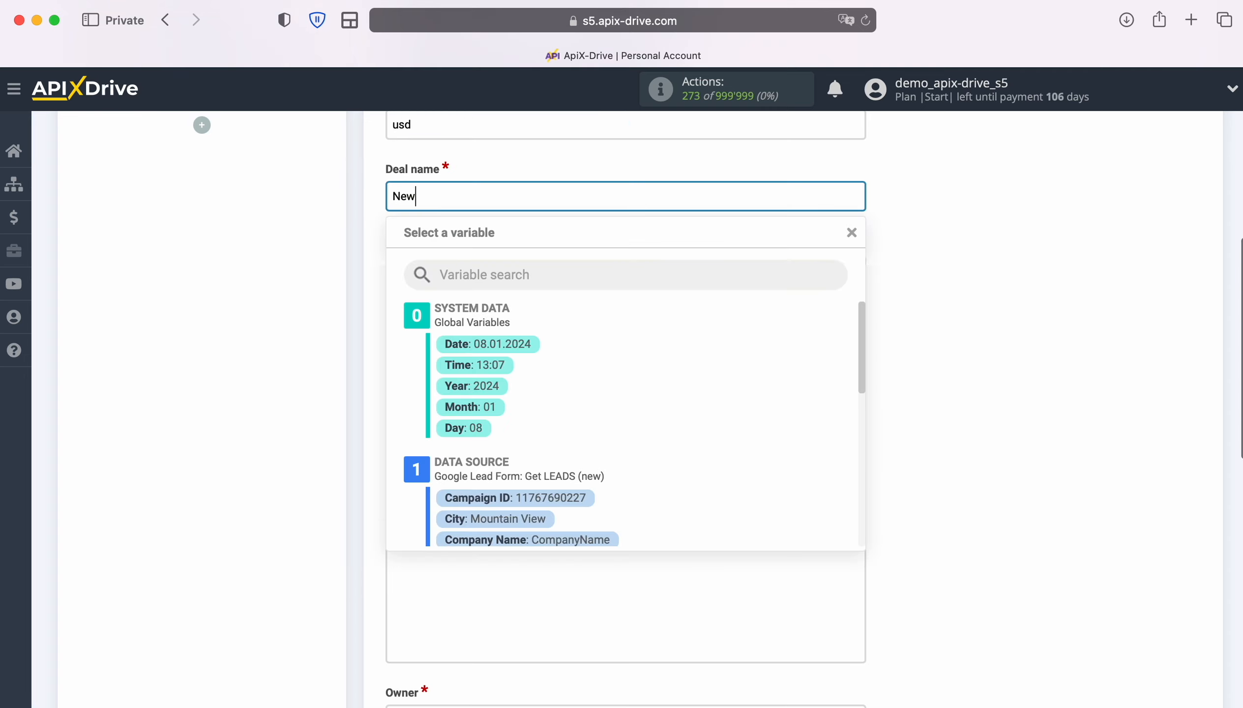
{"action": "type", "text": " Lead from Goog"}
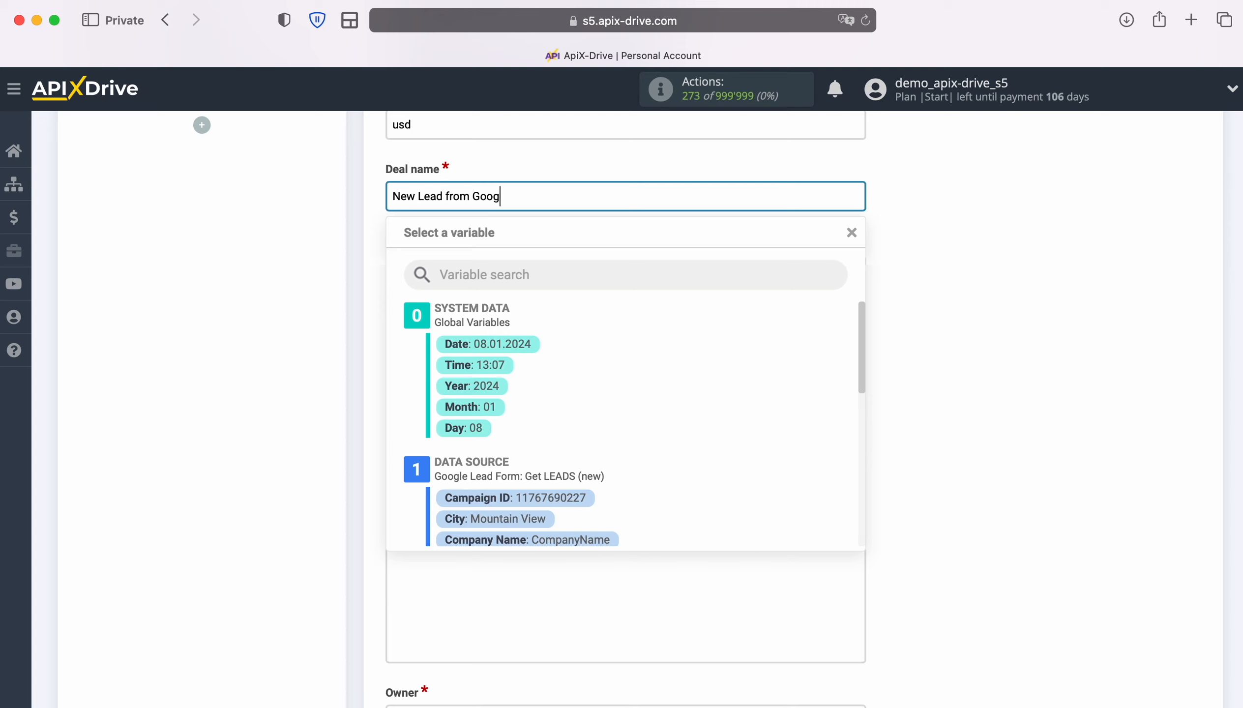
{"action": "type", "text": "le Lead Form"}
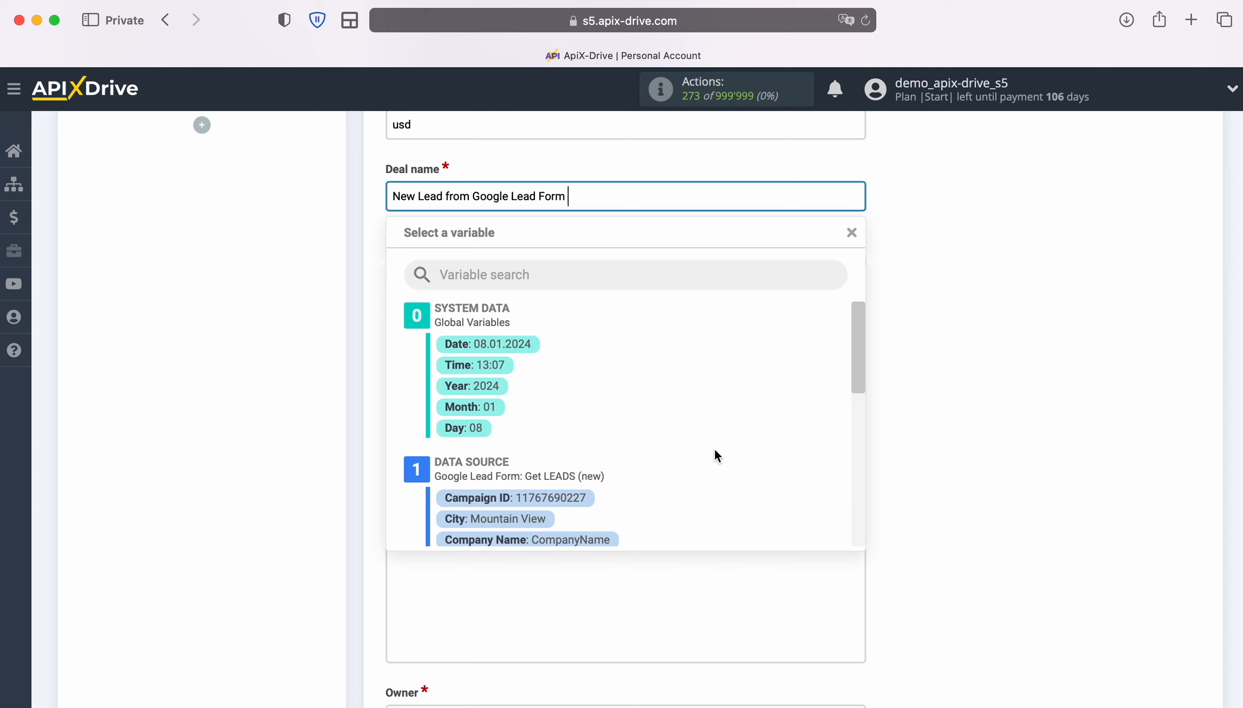
{"action": "scroll", "coordinate": [716, 449], "scroll_direction": "down", "scroll_amount": 2}
{"action": "scroll", "coordinate": [636, 457], "scroll_direction": "down", "scroll_amount": 2}
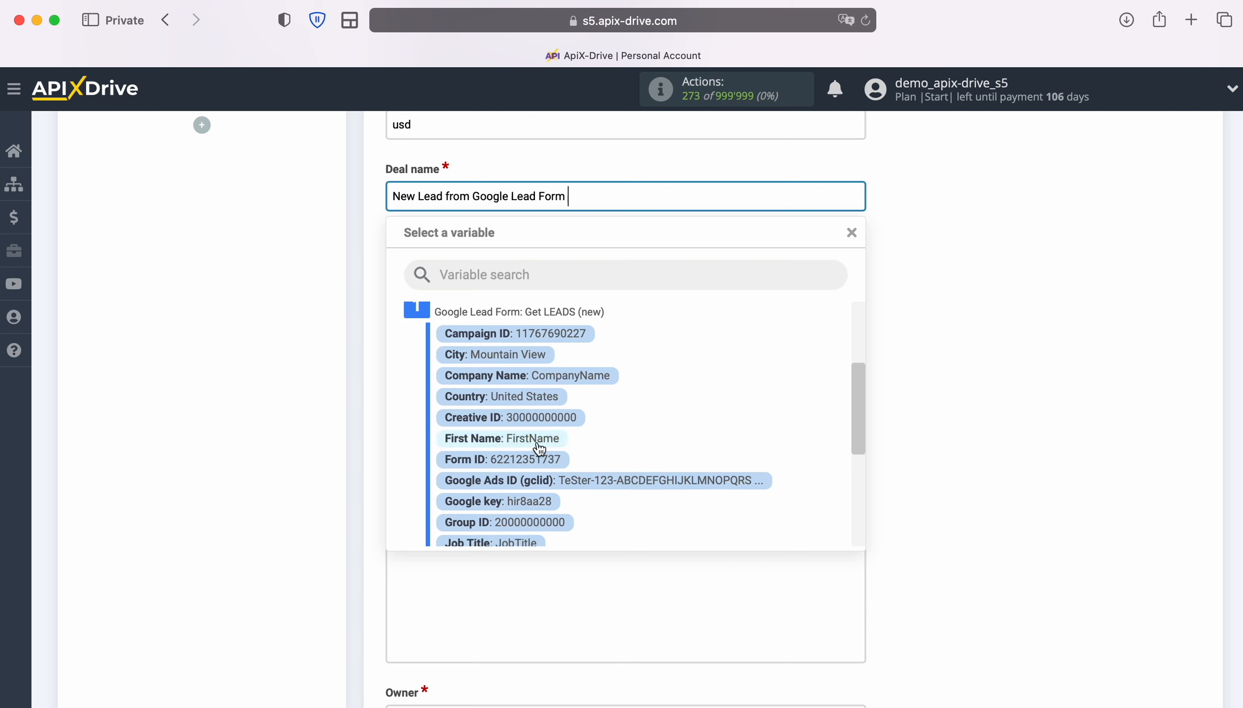
{"action": "left_click", "coordinate": [539, 445]}
{"action": "left_click", "coordinate": [848, 197]}
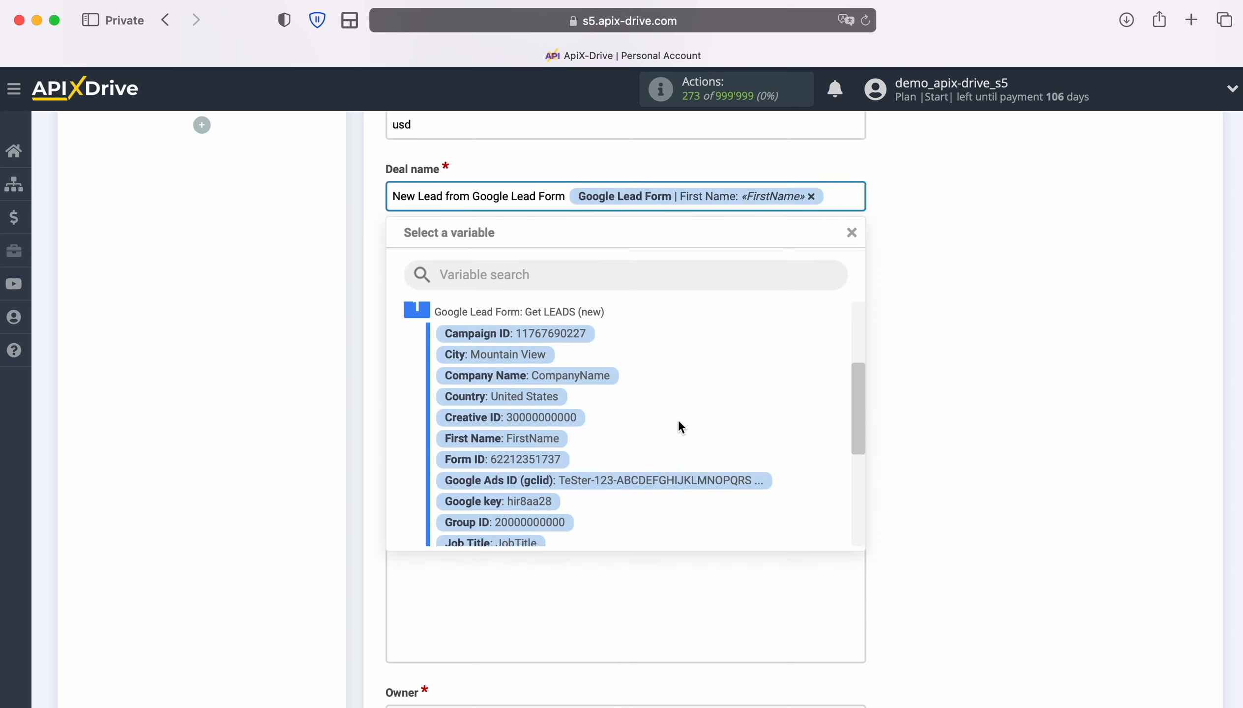
{"action": "scroll", "coordinate": [679, 419], "scroll_direction": "down", "scroll_amount": 2}
{"action": "left_click", "coordinate": [536, 467]}
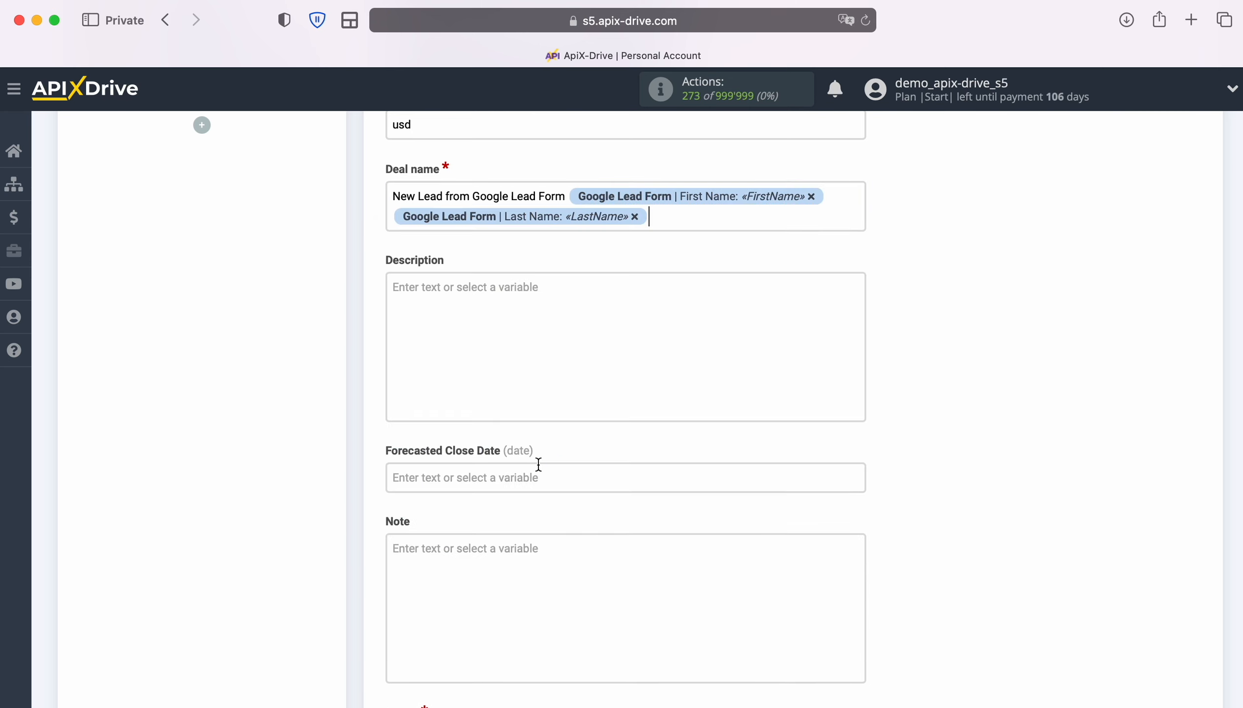
Fill the deal description with the text "Date" followed by the system Date and Time variables.
{"action": "scroll", "coordinate": [493, 394], "scroll_direction": "down", "scroll_amount": 3}
{"action": "left_click", "coordinate": [419, 219]}
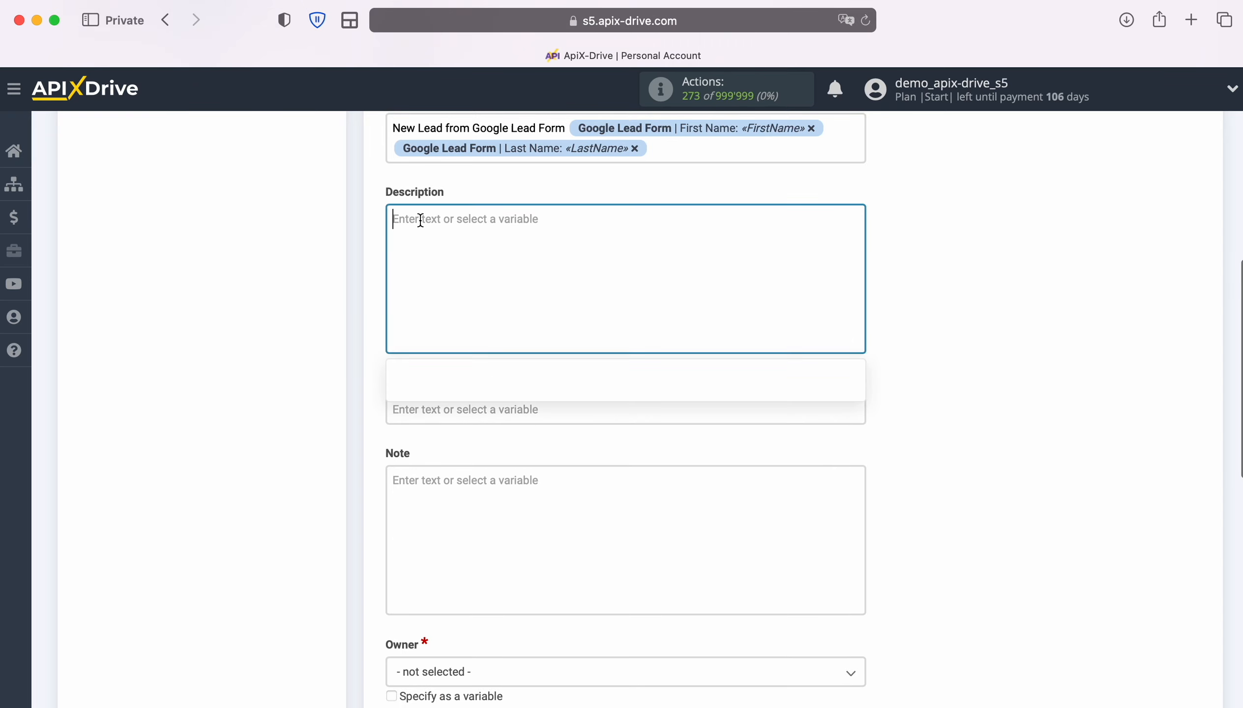
{"action": "type", "text": "Date"}
{"action": "scroll", "coordinate": [759, 548], "scroll_direction": "down", "scroll_amount": 5}
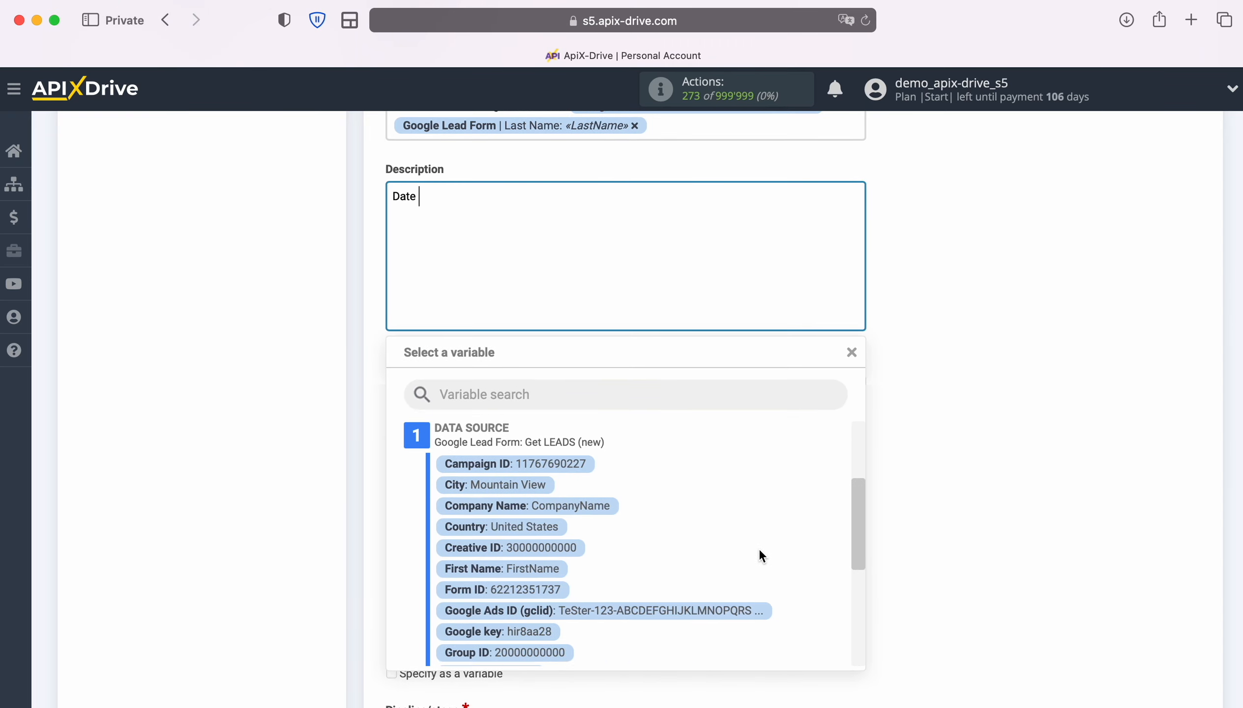
{"action": "scroll", "coordinate": [758, 556], "scroll_direction": "down", "scroll_amount": 5}
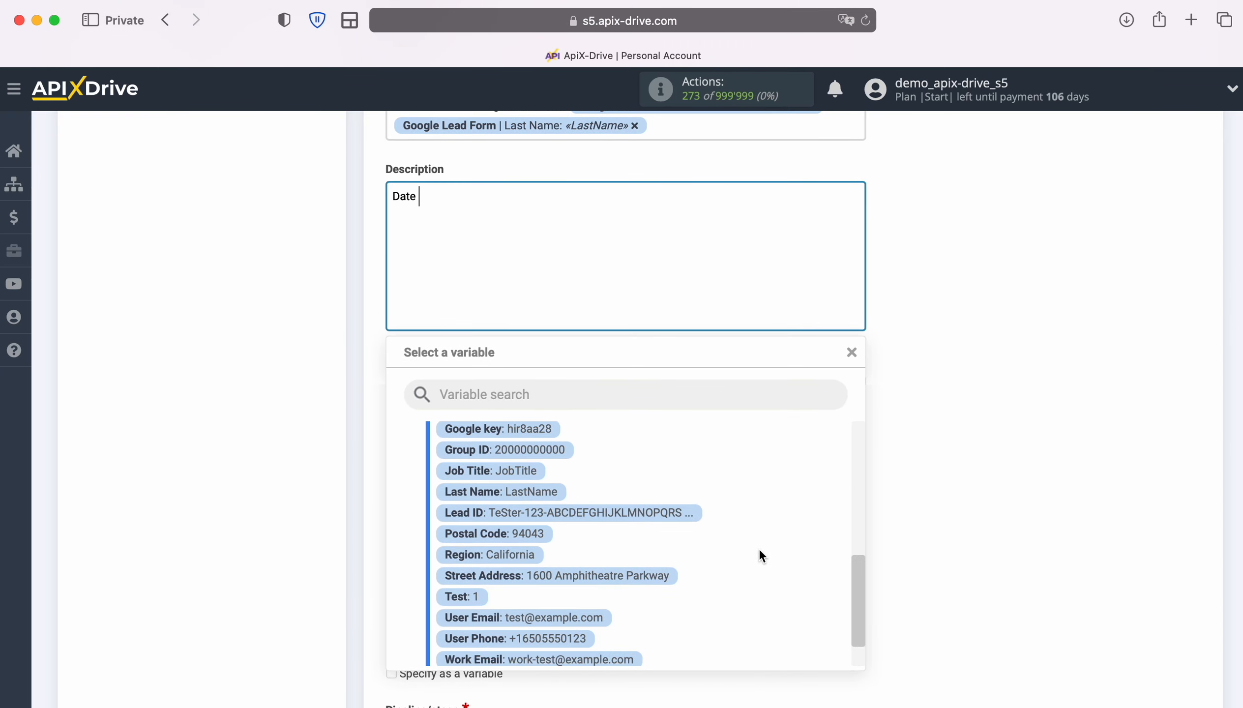
{"action": "scroll", "coordinate": [759, 549], "scroll_direction": "down", "scroll_amount": 1}
{"action": "scroll", "coordinate": [759, 549], "scroll_direction": "up", "scroll_amount": 10}
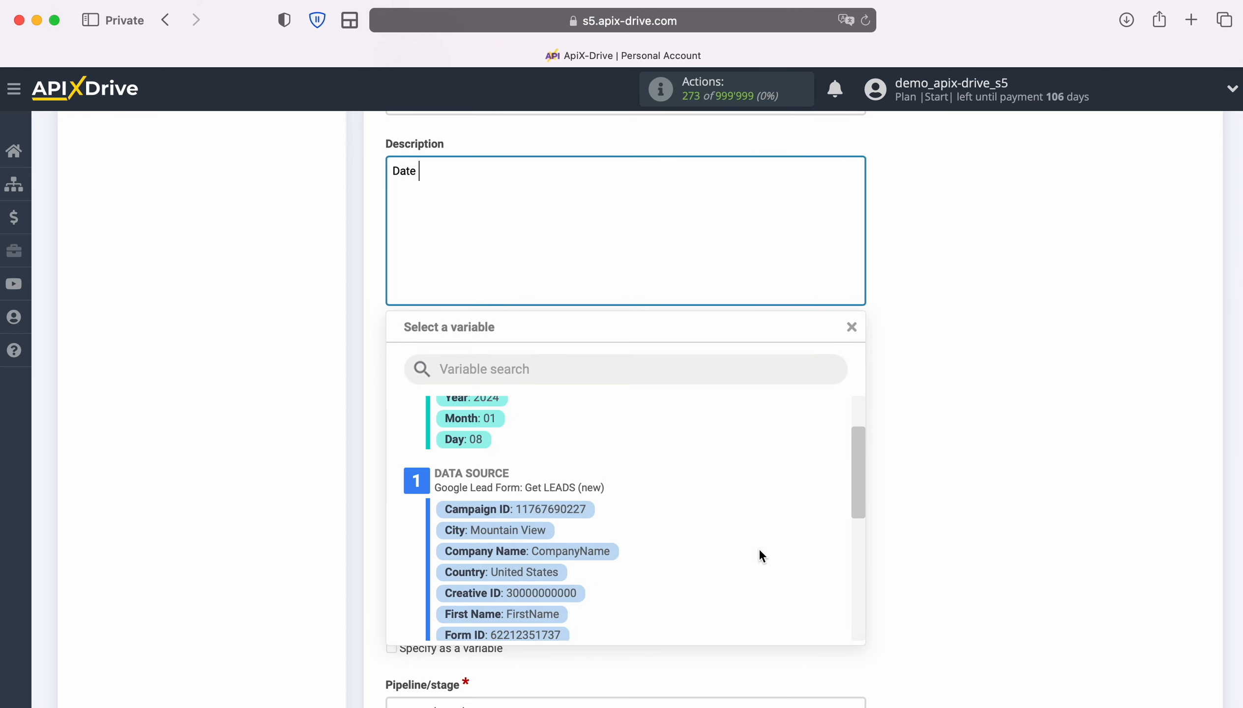
{"action": "left_click", "coordinate": [535, 427]}
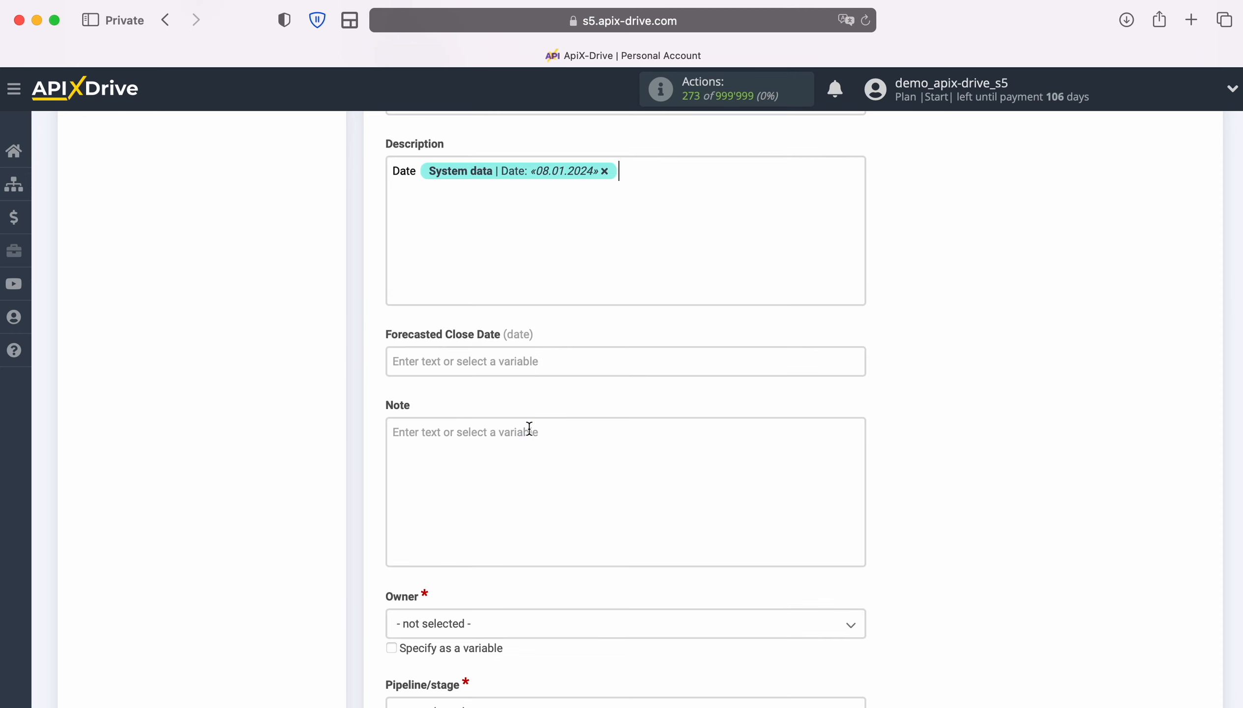
{"action": "left_click", "coordinate": [674, 167]}
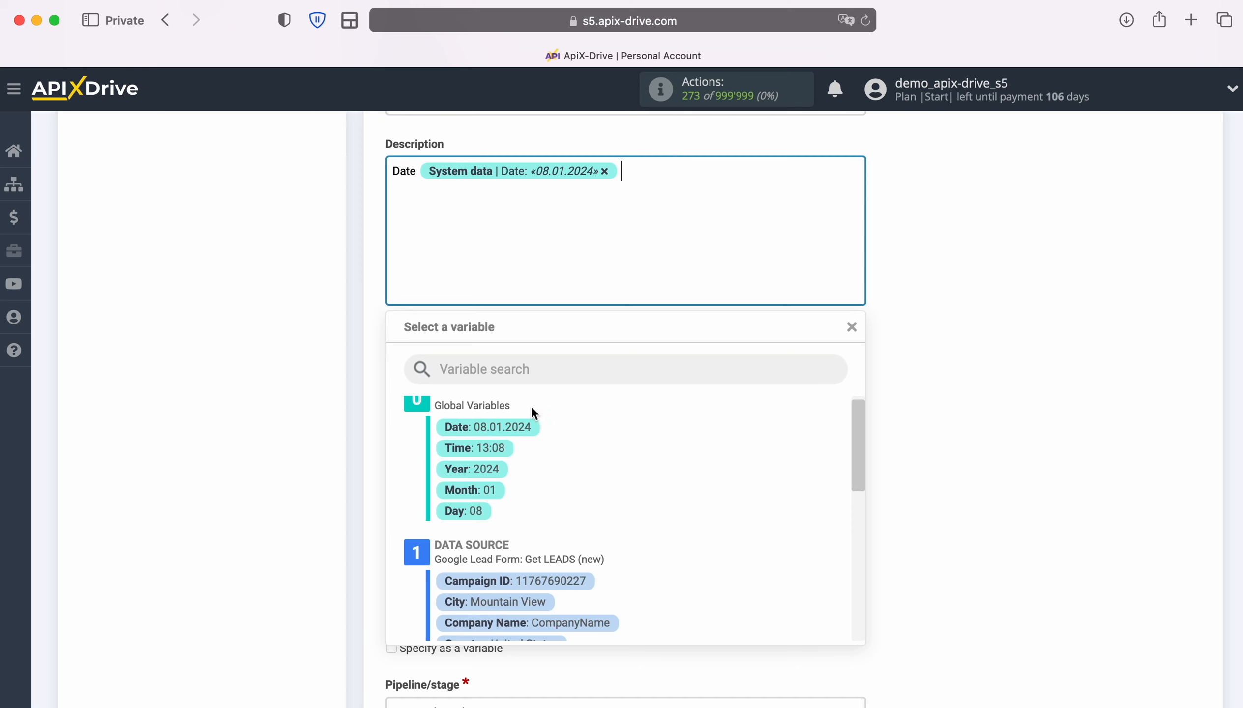
{"action": "left_click", "coordinate": [502, 448]}
{"action": "scroll", "coordinate": [502, 444], "scroll_direction": "down", "scroll_amount": 4}
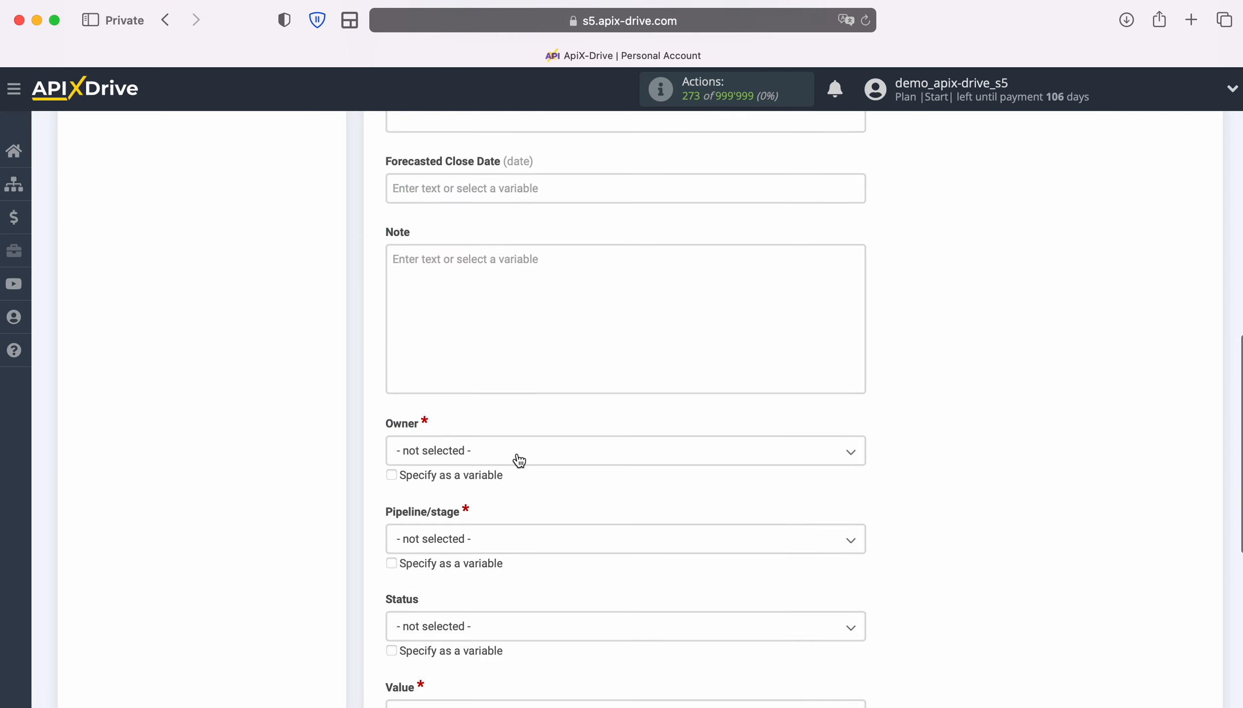
Assign the deal owner admin(ApiX-Drive) and set the pipeline stage to New Leads: To Contact.
{"action": "left_click", "coordinate": [522, 459]}
{"action": "left_click", "coordinate": [466, 538]}
{"action": "left_click", "coordinate": [535, 538]}
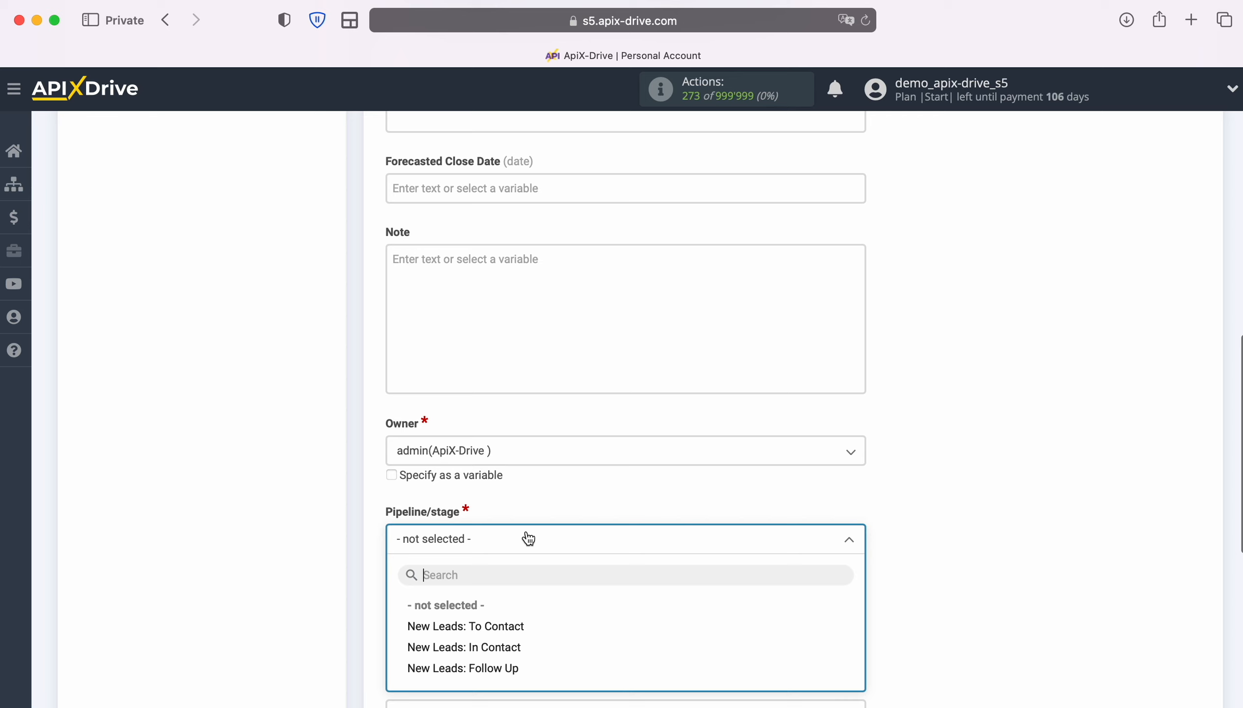
{"action": "left_click", "coordinate": [492, 631]}
Set the deal status to Open and its value to 100, and save the data destination settings.
{"action": "scroll", "coordinate": [545, 577], "scroll_direction": "down", "scroll_amount": 5}
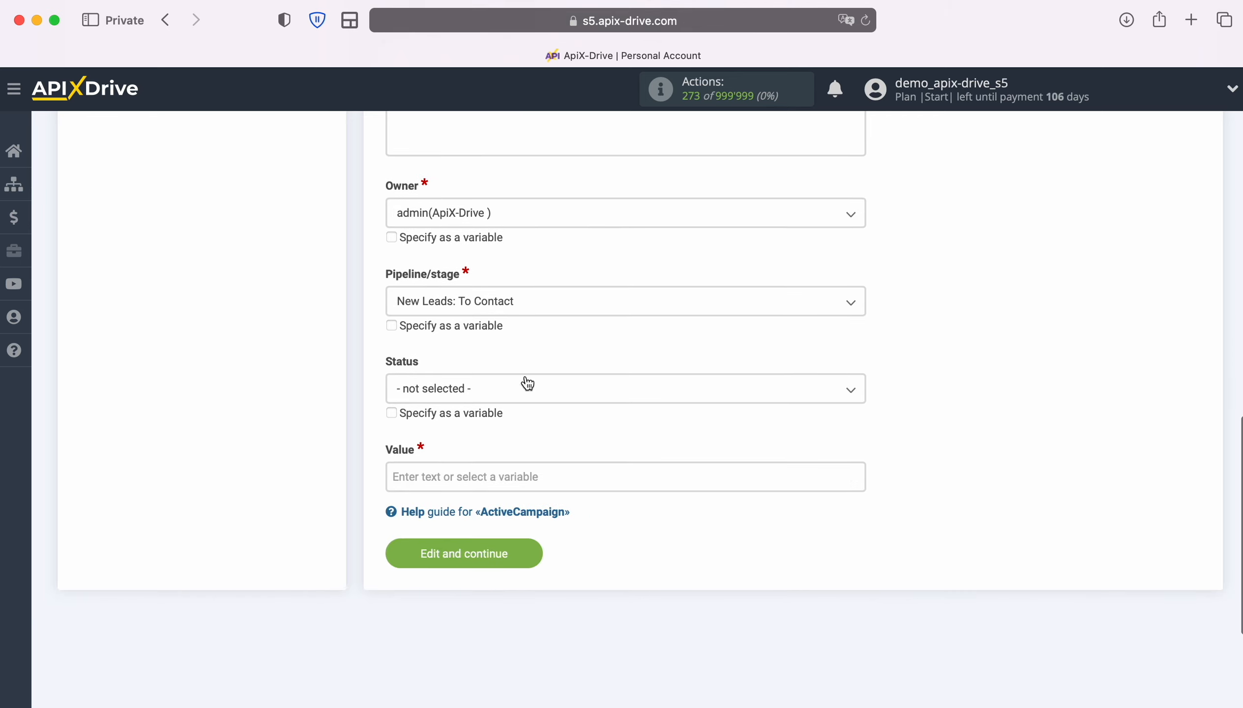
{"action": "left_click", "coordinate": [526, 387]}
{"action": "left_click", "coordinate": [417, 475]}
{"action": "left_click", "coordinate": [415, 475]}
{"action": "type", "text": "100"}
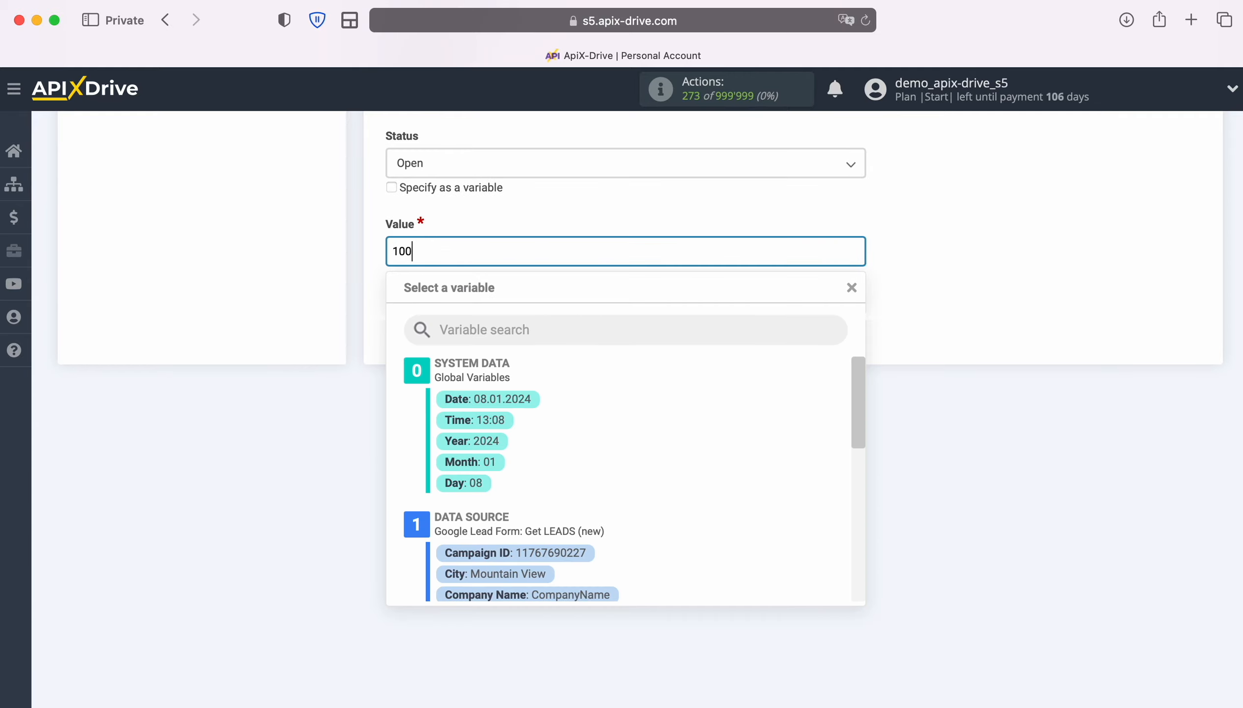
{"action": "left_click", "coordinate": [184, 284]}
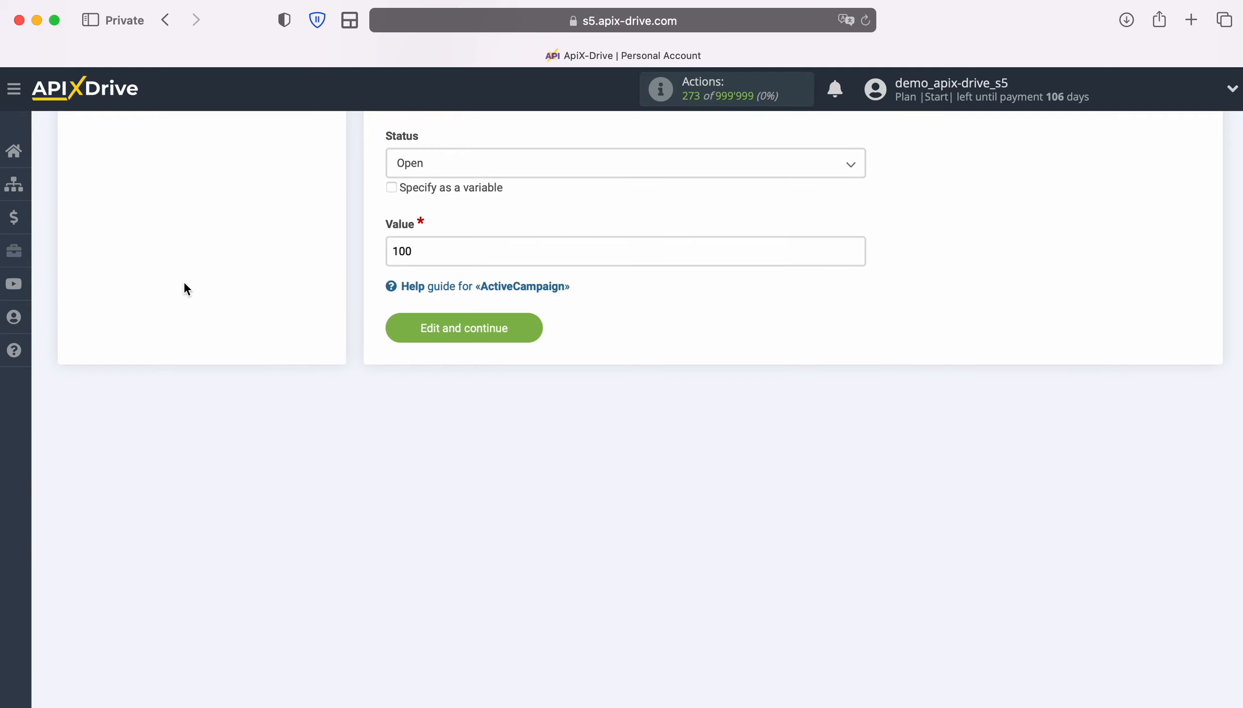
{"action": "left_click", "coordinate": [531, 328]}
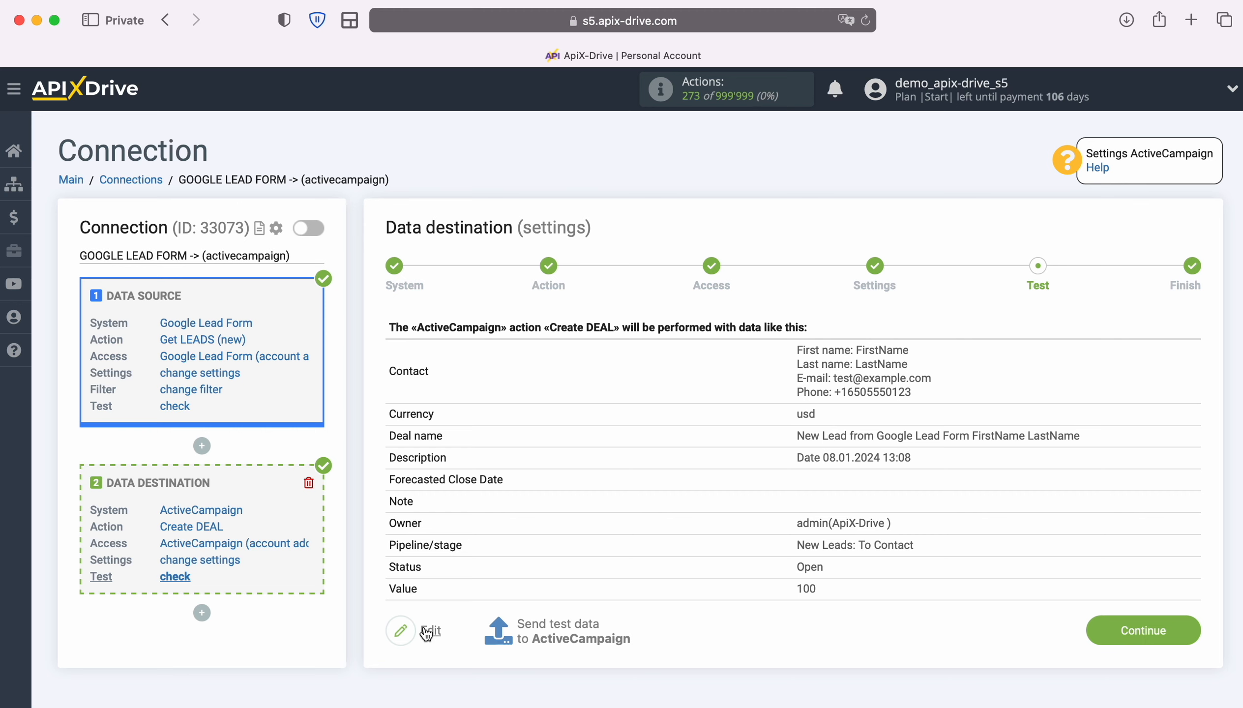
Send the test data to ActiveCampaign and review the details of the new deal in the To Contact stage there.
{"action": "left_click", "coordinate": [557, 631]}
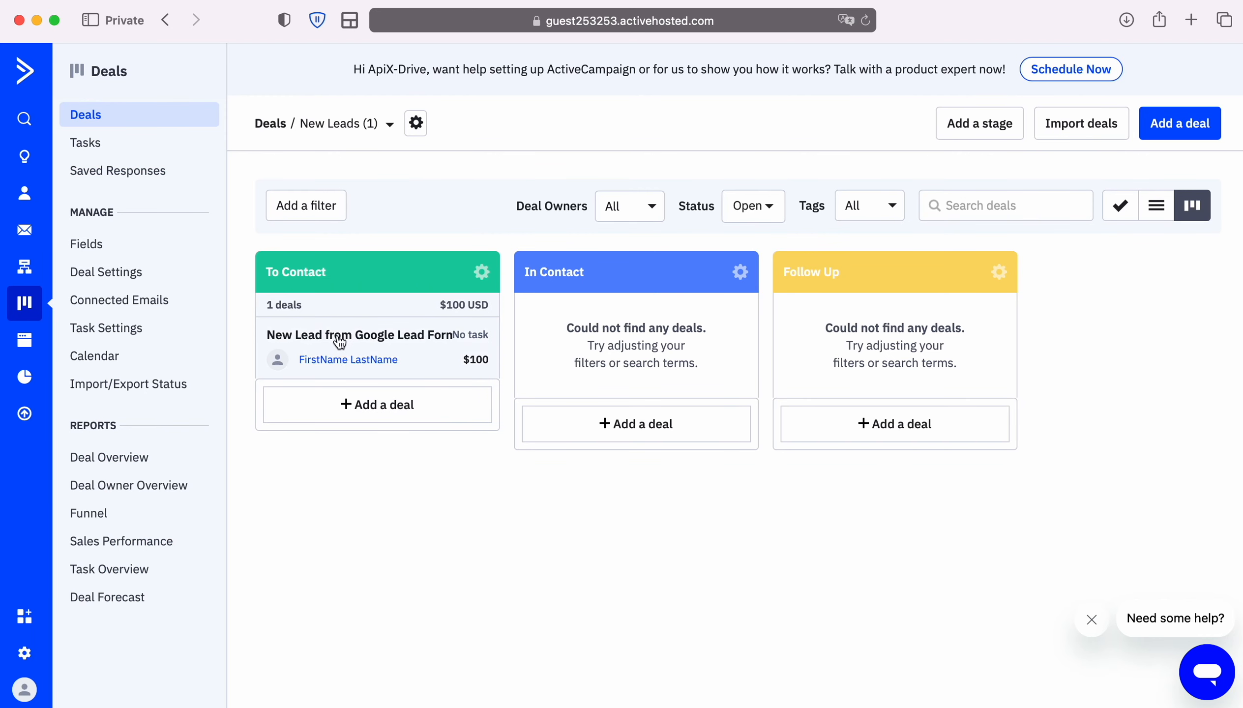
{"action": "left_click", "coordinate": [337, 334]}
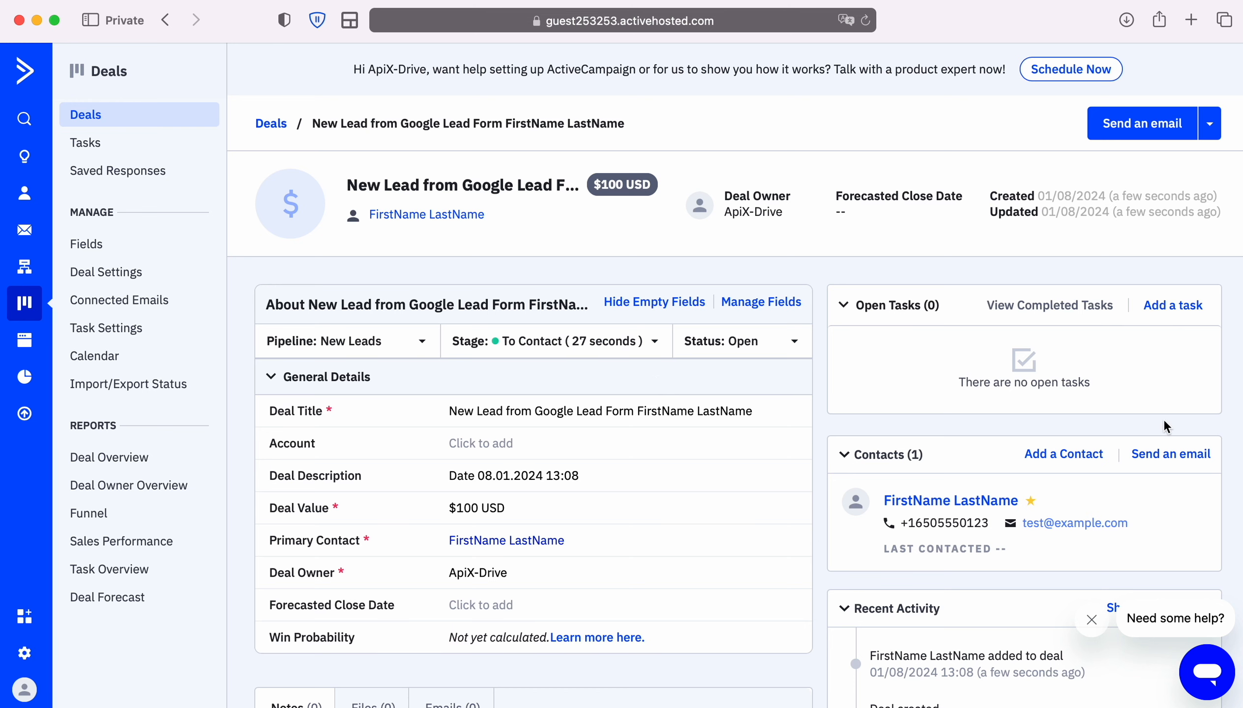
{"action": "scroll", "coordinate": [777, 389], "scroll_direction": "down", "scroll_amount": 3}
{"action": "scroll", "coordinate": [1242, 428], "scroll_direction": "down", "scroll_amount": 1}
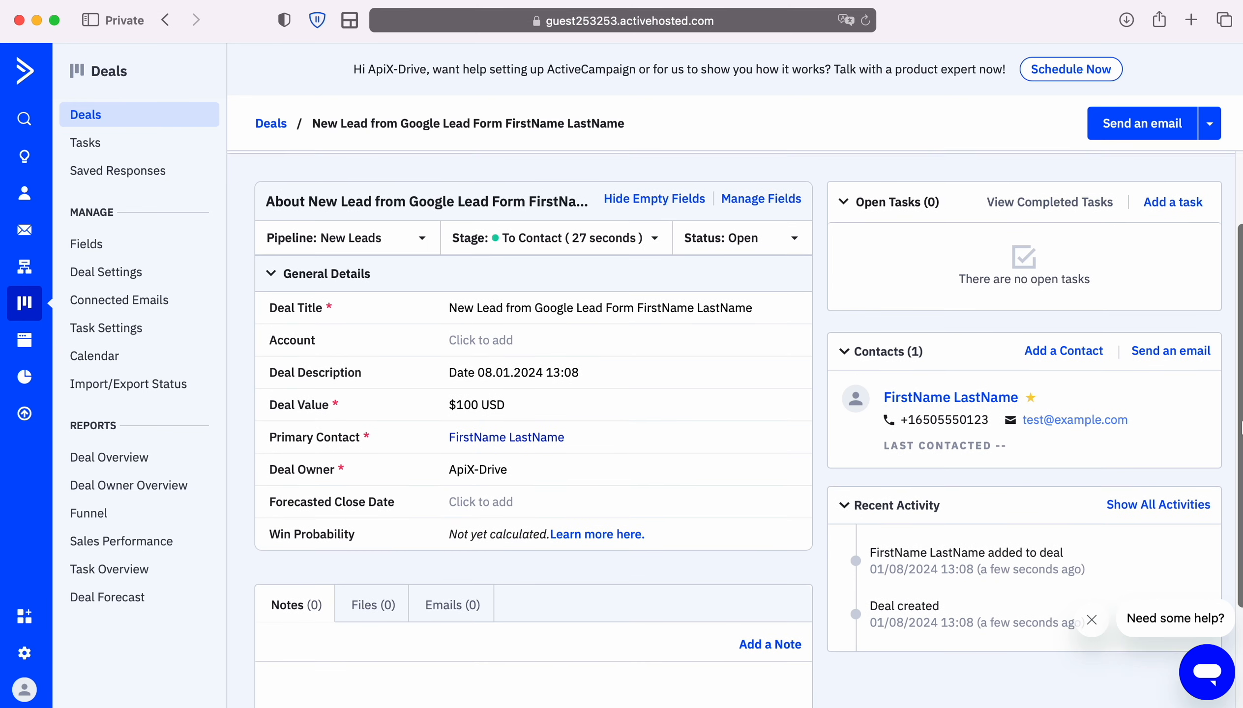
{"action": "scroll", "coordinate": [1242, 428], "scroll_direction": "up", "scroll_amount": 5}
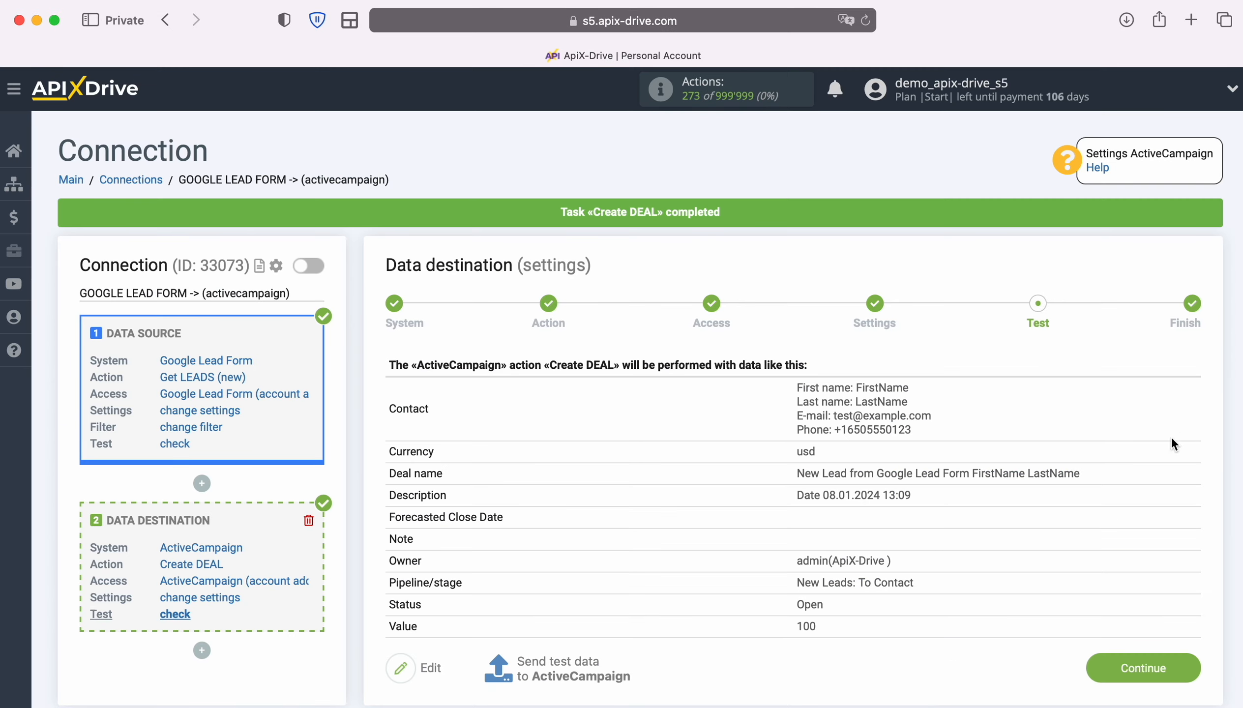
Back in ApiX-Drive, finish the data destination setup and enable automatic updates for the connection.
{"action": "left_click", "coordinate": [1185, 661]}
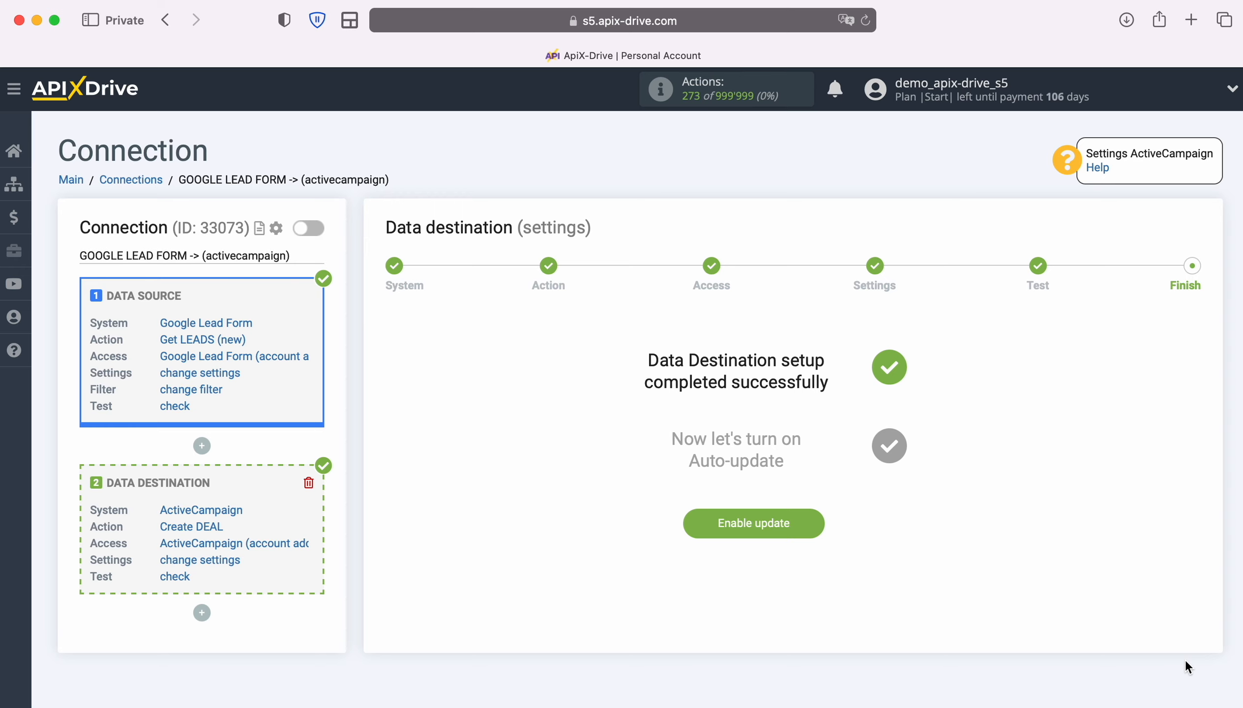
{"action": "left_click", "coordinate": [812, 518]}
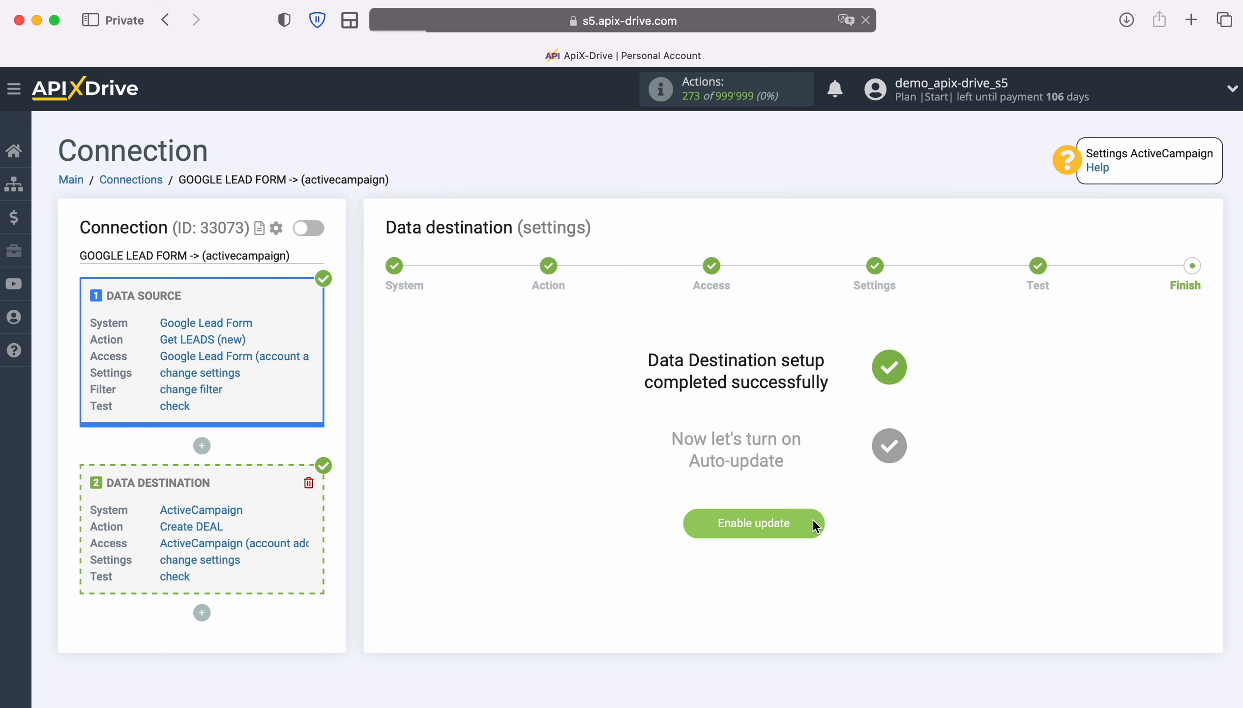
Set the update interval of the GOOGLE LEAD FORM -> (activecampaign) connection to 5 minutes and save it.
{"action": "left_click", "coordinate": [1183, 284]}
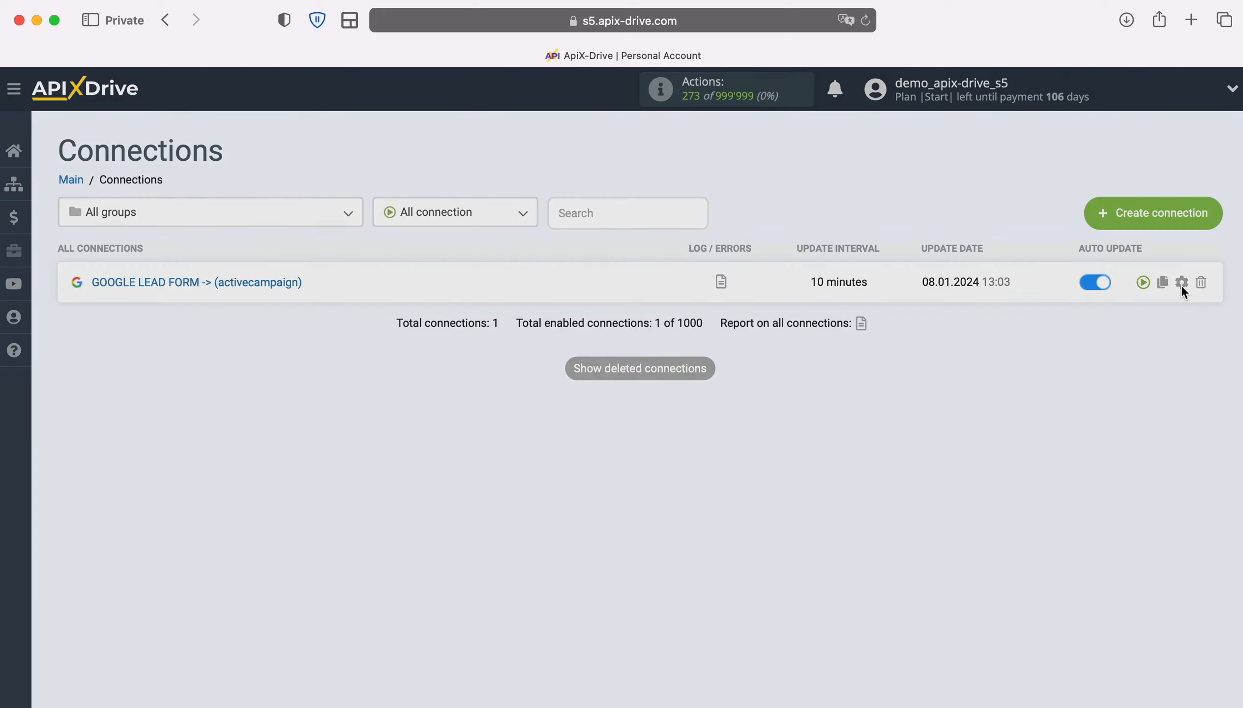
{"action": "left_click", "coordinate": [728, 397]}
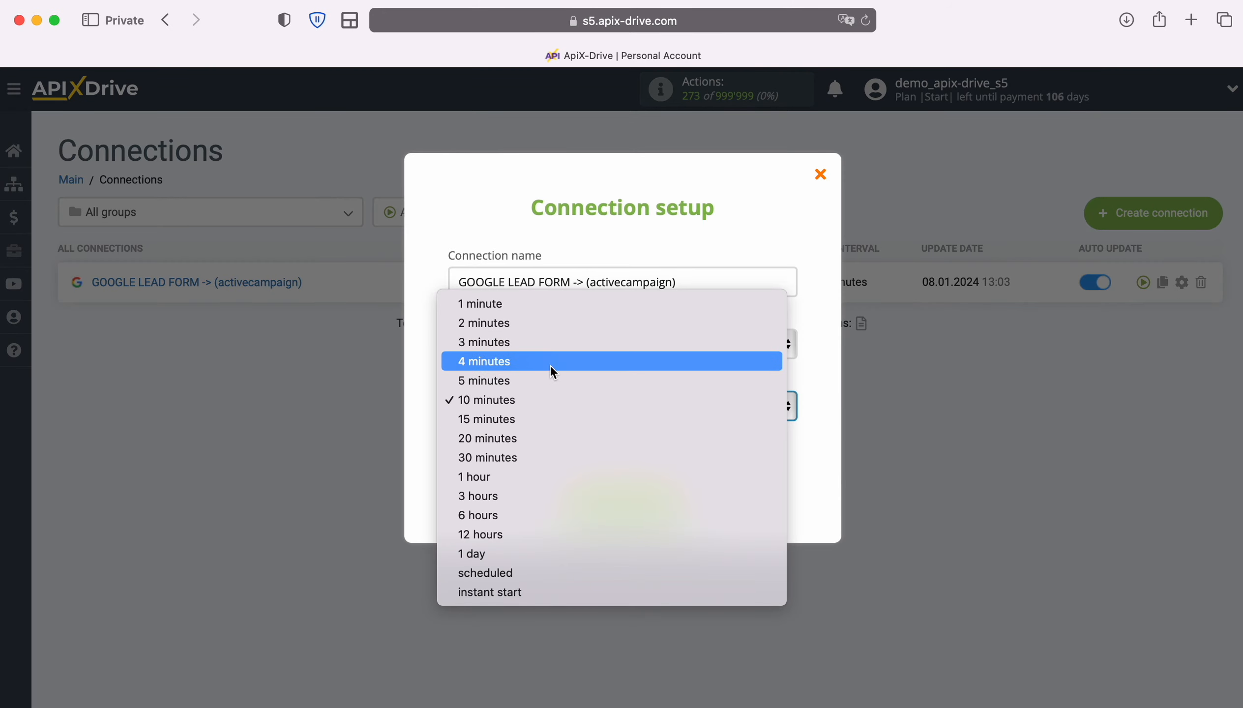
{"action": "left_click", "coordinate": [550, 379]}
{"action": "left_click", "coordinate": [674, 493]}
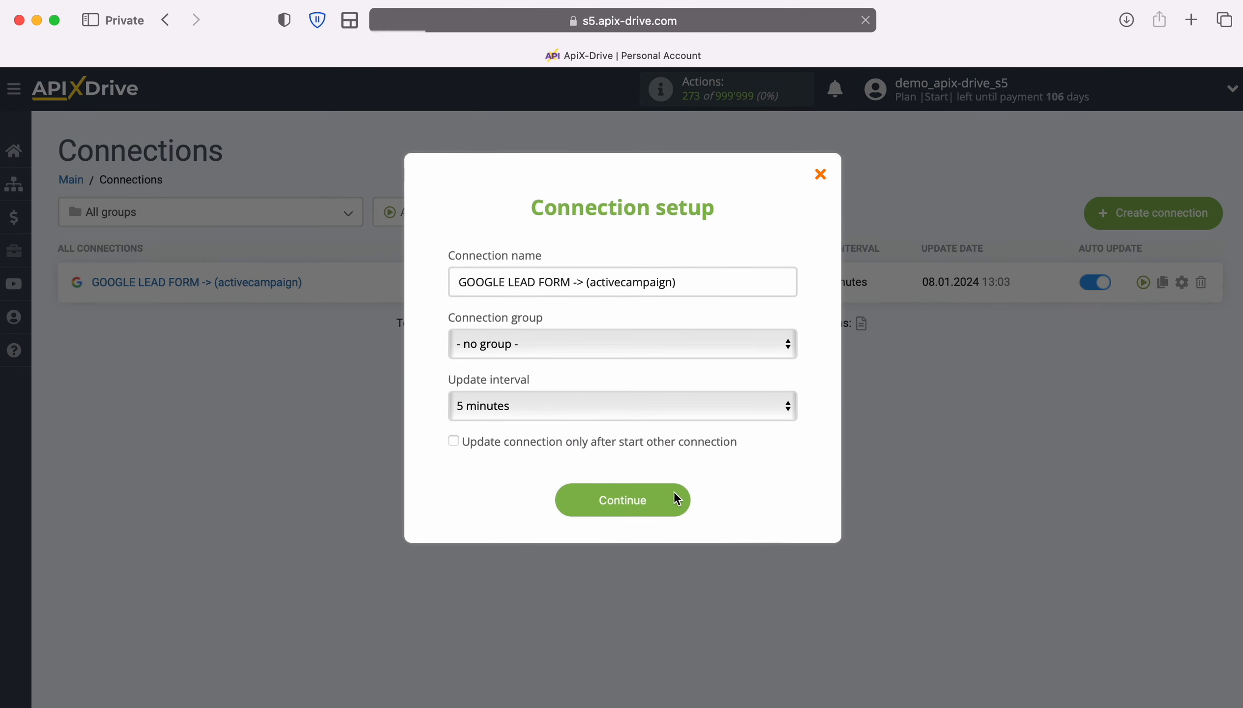